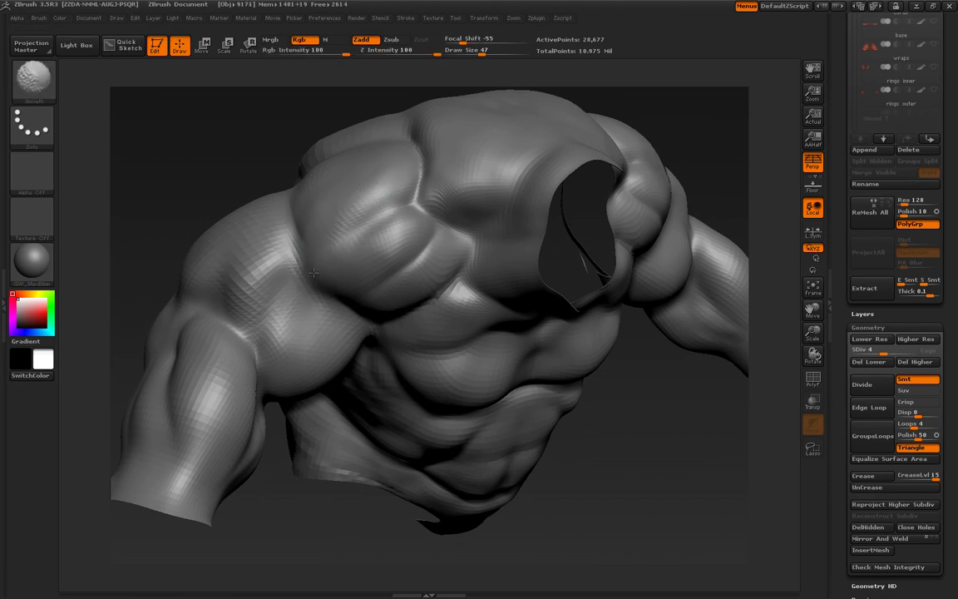
Step: Work around the torso, shoulder and arm at SDiv 5, softening and inflating the muscle forms
{"action": "left_click_drag", "start_coordinate": [314, 273], "coordinate": [298, 184]}
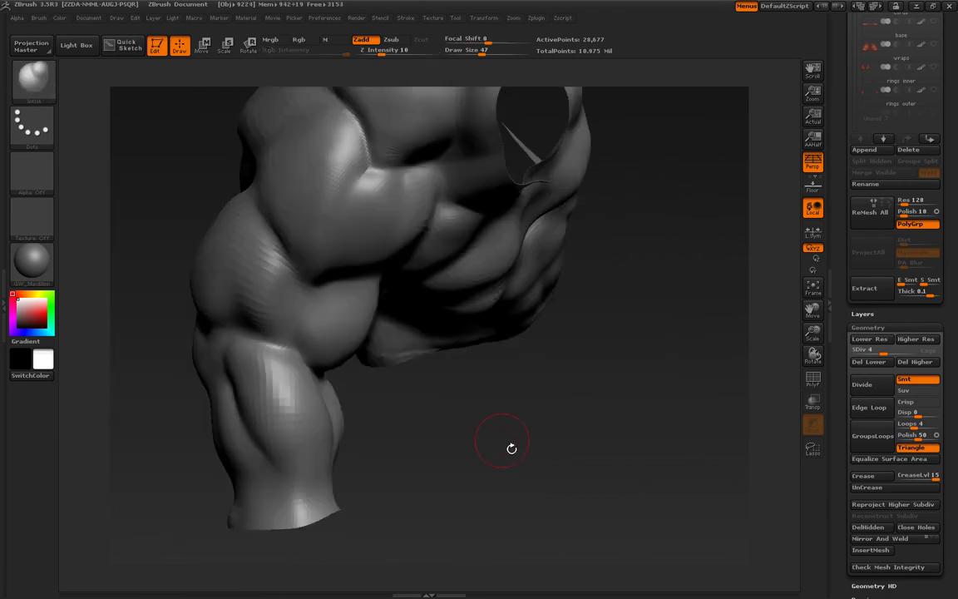
{"action": "left_click_drag", "start_coordinate": [512, 448], "coordinate": [420, 166]}
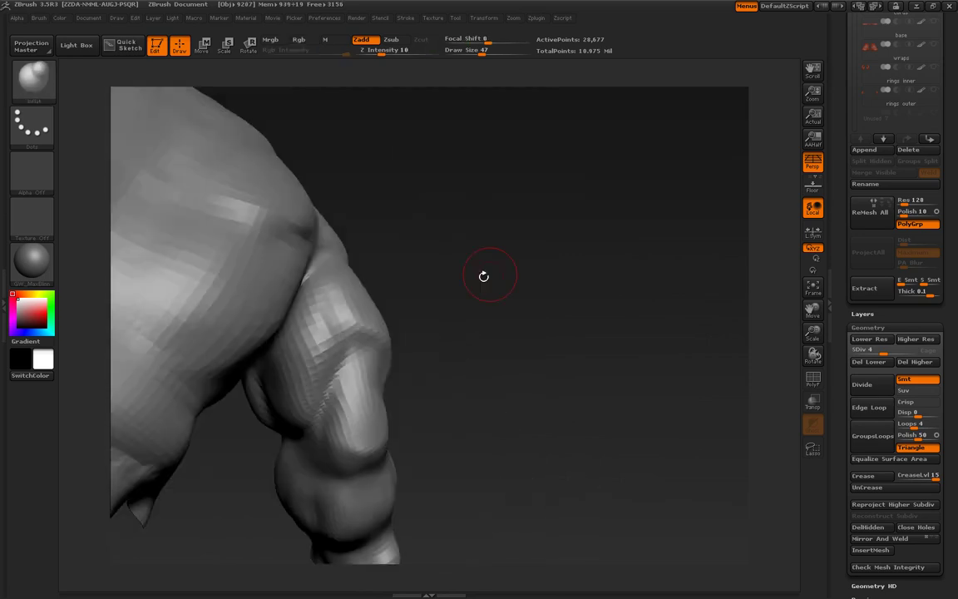
{"action": "left_click_drag", "start_coordinate": [483, 276], "coordinate": [434, 220]}
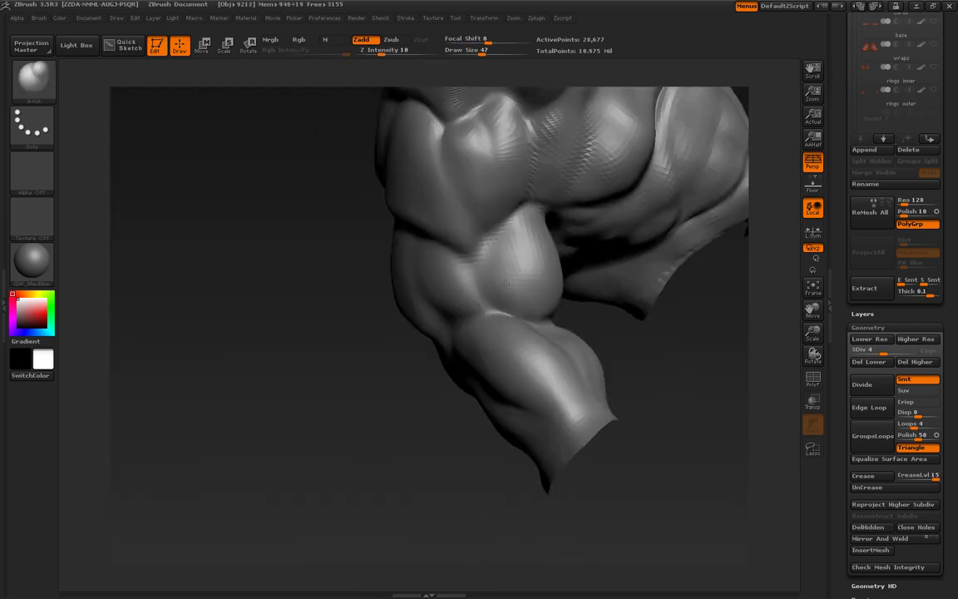
{"action": "left_click_drag", "start_coordinate": [453, 276], "coordinate": [762, 188]}
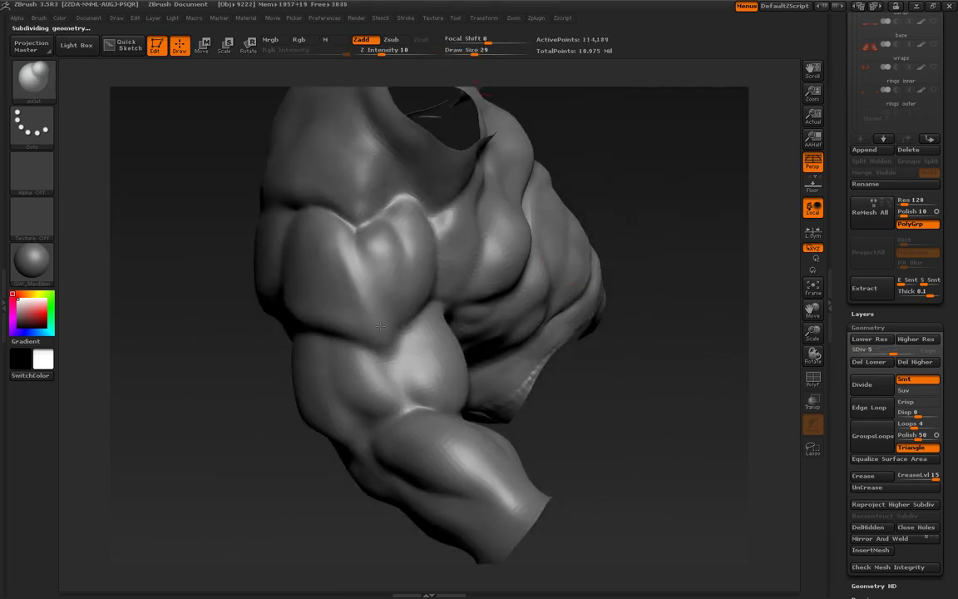
{"action": "left_click_drag", "start_coordinate": [379, 326], "coordinate": [362, 366]}
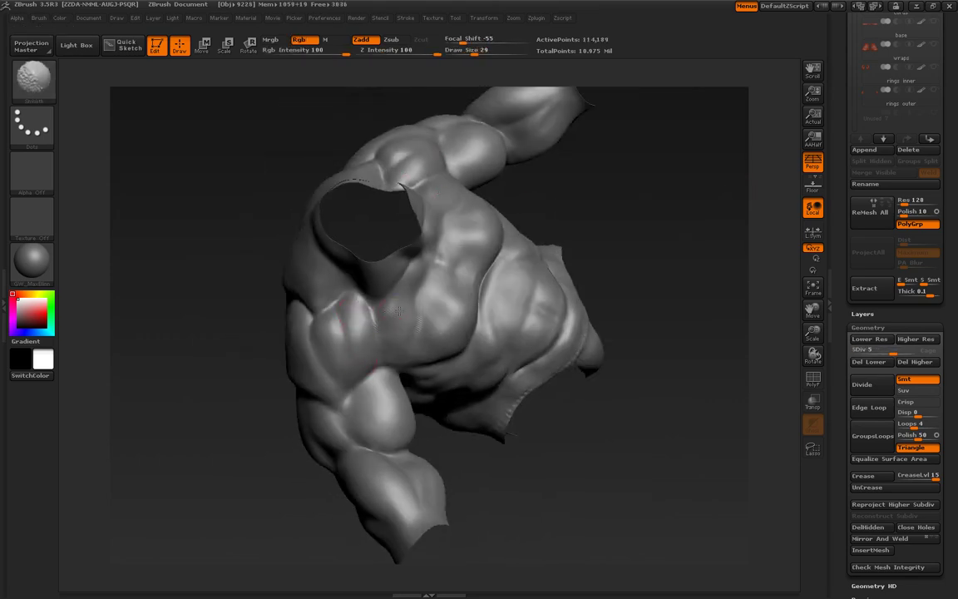
{"action": "left_click_drag", "start_coordinate": [398, 310], "coordinate": [461, 293]}
{"action": "mouse_move", "coordinate": [438, 333]}
{"action": "left_mouse_down"}
{"action": "mouse_move", "coordinate": [545, 280]}
{"action": "mouse_move", "coordinate": [362, 291]}
{"action": "left_mouse_up"}
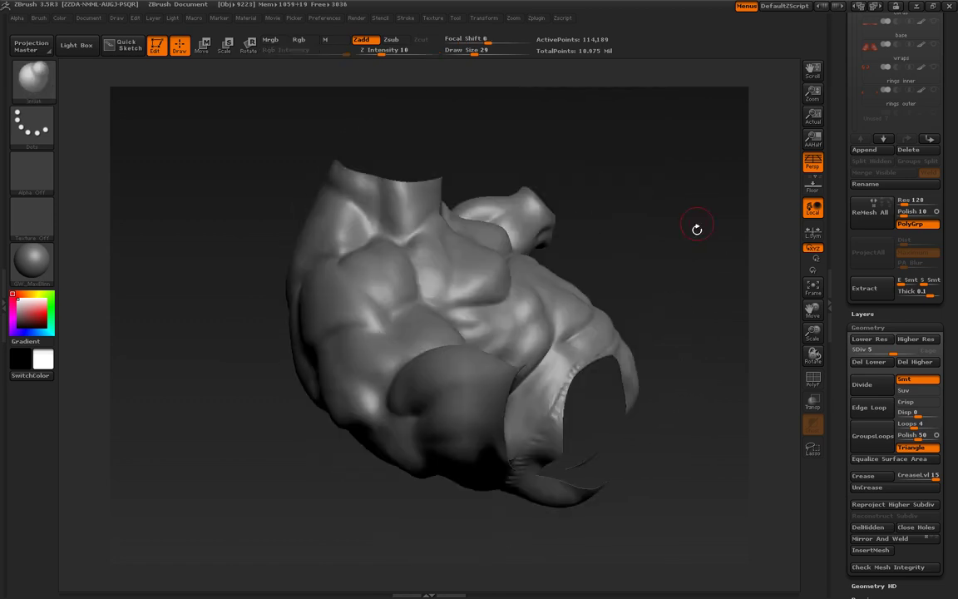
{"action": "mouse_move", "coordinate": [576, 229]}
{"action": "left_mouse_down"}
{"action": "mouse_move", "coordinate": [502, 247]}
{"action": "mouse_move", "coordinate": [414, 214]}
{"action": "left_mouse_up"}
{"action": "mouse_move", "coordinate": [429, 275]}
{"action": "left_mouse_down"}
{"action": "mouse_move", "coordinate": [452, 198]}
{"action": "mouse_move", "coordinate": [540, 167]}
{"action": "mouse_move", "coordinate": [663, 188]}
{"action": "mouse_move", "coordinate": [733, 221]}
{"action": "mouse_move", "coordinate": [609, 81]}
{"action": "left_mouse_up"}
{"action": "left_click_drag", "start_coordinate": [519, 237], "coordinate": [560, 233]}
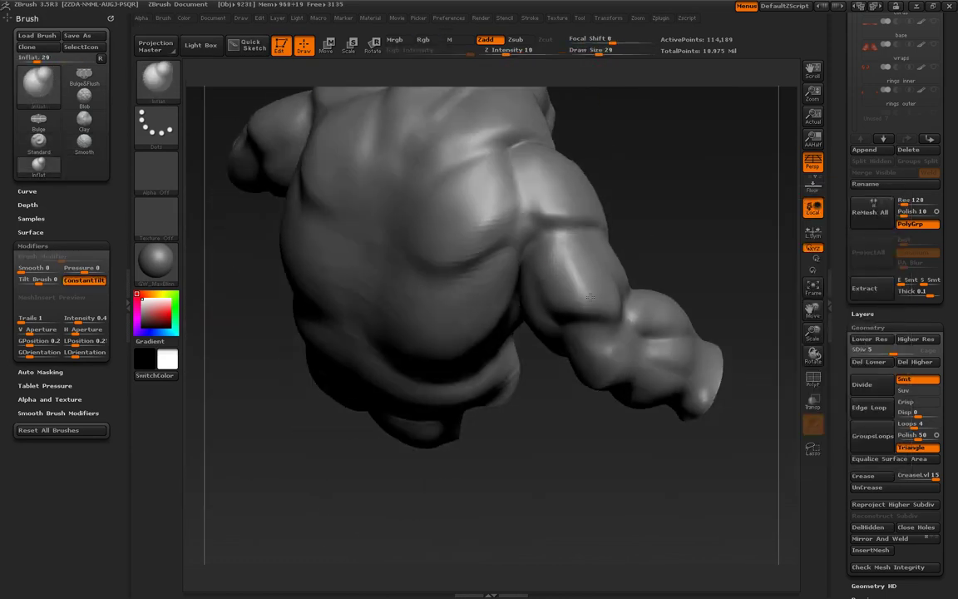
Step: Smooth the shoulder, chest, back and arms at subdivision level 6
{"action": "mouse_move", "coordinate": [589, 295]}
{"action": "left_mouse_down"}
{"action": "mouse_move", "coordinate": [538, 304]}
{"action": "mouse_move", "coordinate": [624, 315]}
{"action": "mouse_move", "coordinate": [576, 291]}
{"action": "left_mouse_up"}
{"action": "mouse_move", "coordinate": [682, 283]}
{"action": "left_mouse_down"}
{"action": "mouse_move", "coordinate": [595, 317]}
{"action": "mouse_move", "coordinate": [606, 321]}
{"action": "mouse_move", "coordinate": [652, 249]}
{"action": "left_mouse_up"}
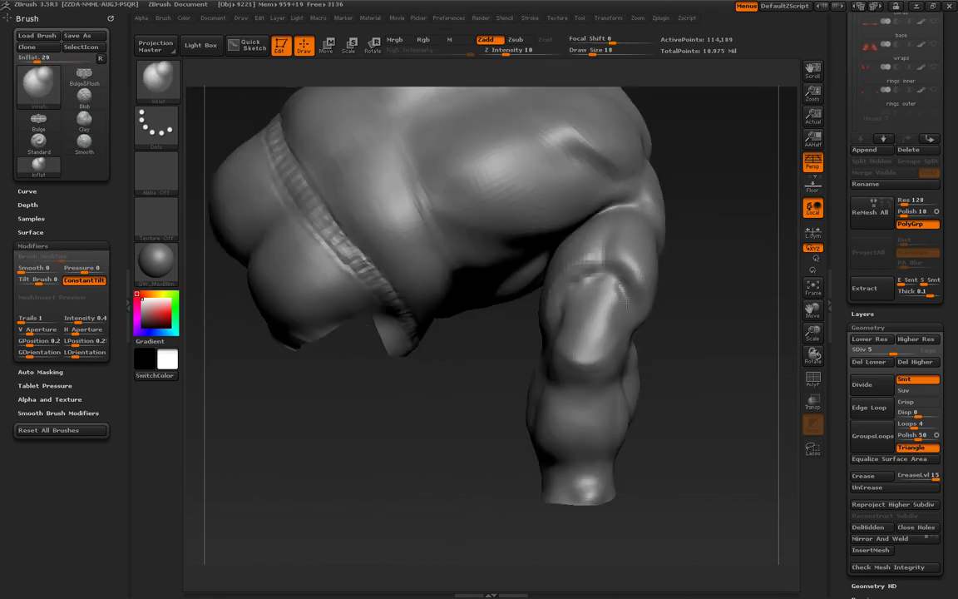
{"action": "left_click_drag", "start_coordinate": [666, 312], "coordinate": [571, 277]}
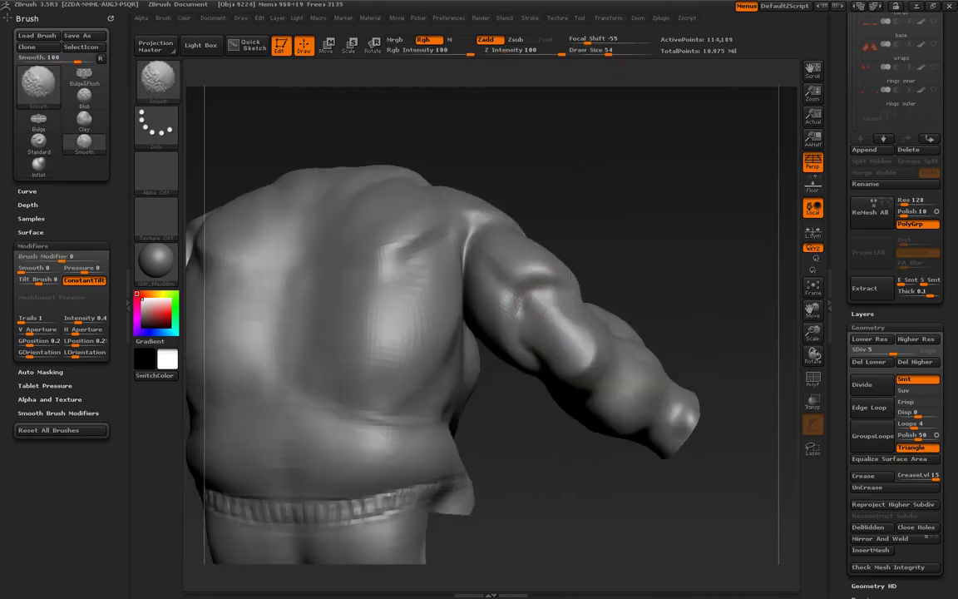
{"action": "mouse_move", "coordinate": [533, 341]}
{"action": "left_mouse_down"}
{"action": "mouse_move", "coordinate": [332, 401]}
{"action": "mouse_move", "coordinate": [645, 230]}
{"action": "mouse_move", "coordinate": [782, 312]}
{"action": "left_mouse_up"}
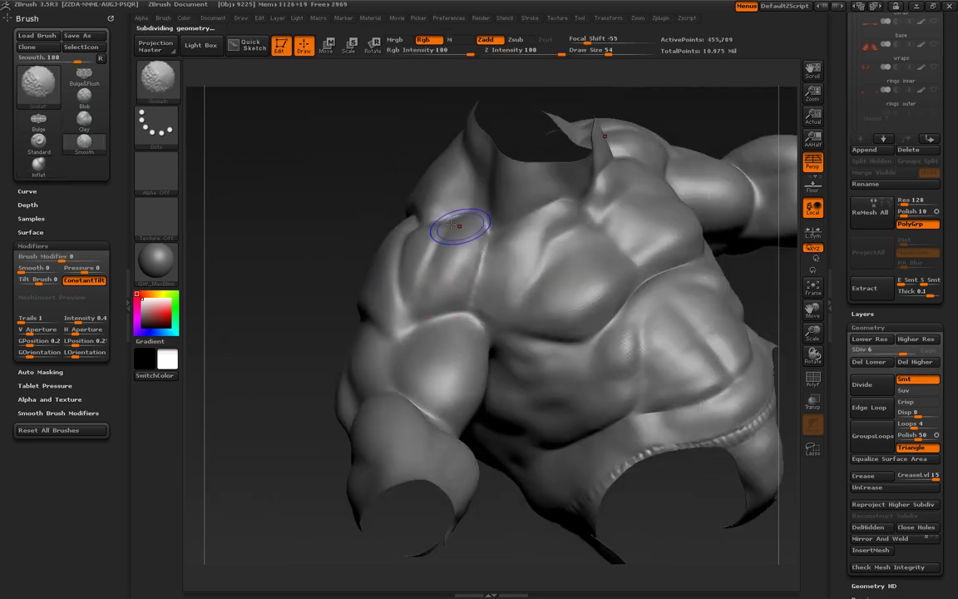
{"action": "left_click_drag", "start_coordinate": [458, 225], "coordinate": [418, 293]}
{"action": "mouse_move", "coordinate": [373, 243]}
{"action": "left_mouse_down"}
{"action": "mouse_move", "coordinate": [460, 172]}
{"action": "mouse_move", "coordinate": [617, 199]}
{"action": "mouse_move", "coordinate": [592, 306]}
{"action": "mouse_move", "coordinate": [587, 231]}
{"action": "left_mouse_up"}
{"action": "mouse_move", "coordinate": [461, 261]}
{"action": "left_mouse_down"}
{"action": "mouse_move", "coordinate": [641, 396]}
{"action": "mouse_move", "coordinate": [524, 321]}
{"action": "mouse_move", "coordinate": [592, 112]}
{"action": "mouse_move", "coordinate": [597, 331]}
{"action": "mouse_move", "coordinate": [662, 310]}
{"action": "mouse_move", "coordinate": [680, 172]}
{"action": "mouse_move", "coordinate": [541, 200]}
{"action": "mouse_move", "coordinate": [477, 233]}
{"action": "mouse_move", "coordinate": [616, 198]}
{"action": "mouse_move", "coordinate": [359, 195]}
{"action": "mouse_move", "coordinate": [688, 171]}
{"action": "mouse_move", "coordinate": [732, 275]}
{"action": "left_mouse_up"}
{"action": "mouse_move", "coordinate": [821, 349]}
{"action": "left_mouse_down"}
{"action": "mouse_move", "coordinate": [466, 274]}
{"action": "mouse_move", "coordinate": [750, 331]}
{"action": "mouse_move", "coordinate": [723, 272]}
{"action": "mouse_move", "coordinate": [681, 377]}
{"action": "mouse_move", "coordinate": [751, 157]}
{"action": "mouse_move", "coordinate": [736, 270]}
{"action": "mouse_move", "coordinate": [685, 306]}
{"action": "mouse_move", "coordinate": [594, 334]}
{"action": "mouse_move", "coordinate": [632, 300]}
{"action": "left_mouse_up"}
Step: Drop to the lowest subdivision, hide part of the mesh and switch to the Move brush
{"action": "key", "text": "shift+d"}
{"action": "key", "text": "shift+d"}
{"action": "key", "text": "shift+d"}
{"action": "mouse_move", "coordinate": [713, 460]}
{"action": "left_mouse_down", "text": "ctrl+shift"}
{"action": "mouse_move", "coordinate": [253, 206]}
{"action": "mouse_move", "coordinate": [349, 191]}
{"action": "mouse_move", "coordinate": [406, 165]}
{"action": "mouse_move", "coordinate": [284, 297]}
{"action": "mouse_move", "coordinate": [524, 172]}
{"action": "left_mouse_up", "text": "ctrl+shift"}
{"action": "key", "text": "shift+d"}
{"action": "key", "text": "b"}
{"action": "key", "text": "m"}
{"action": "key", "text": "v"}
{"action": "mouse_move", "coordinate": [475, 312]}
{"action": "left_mouse_down"}
{"action": "mouse_move", "coordinate": [729, 280]}
{"action": "mouse_move", "coordinate": [406, 374]}
{"action": "left_mouse_up"}
Step: Switch to the Inflat brush and reshape the lower body at low resolution
{"action": "key", "text": "d"}
{"action": "key", "text": "b"}
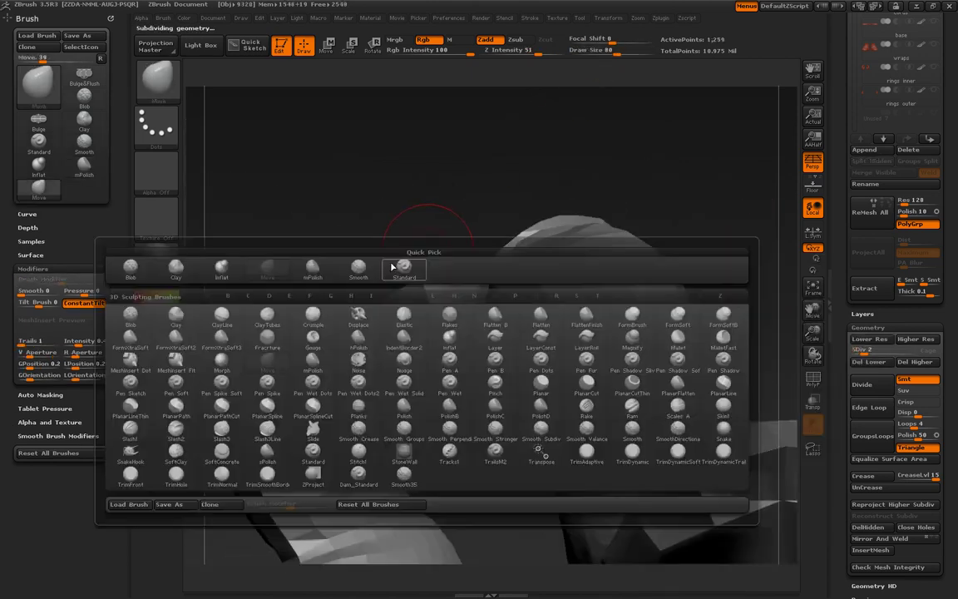
{"action": "key", "text": "i"}
{"action": "key", "text": "n"}
{"action": "mouse_move", "coordinate": [488, 191]}
{"action": "left_mouse_down"}
{"action": "mouse_move", "coordinate": [412, 384]}
{"action": "mouse_move", "coordinate": [307, 360]}
{"action": "left_mouse_up"}
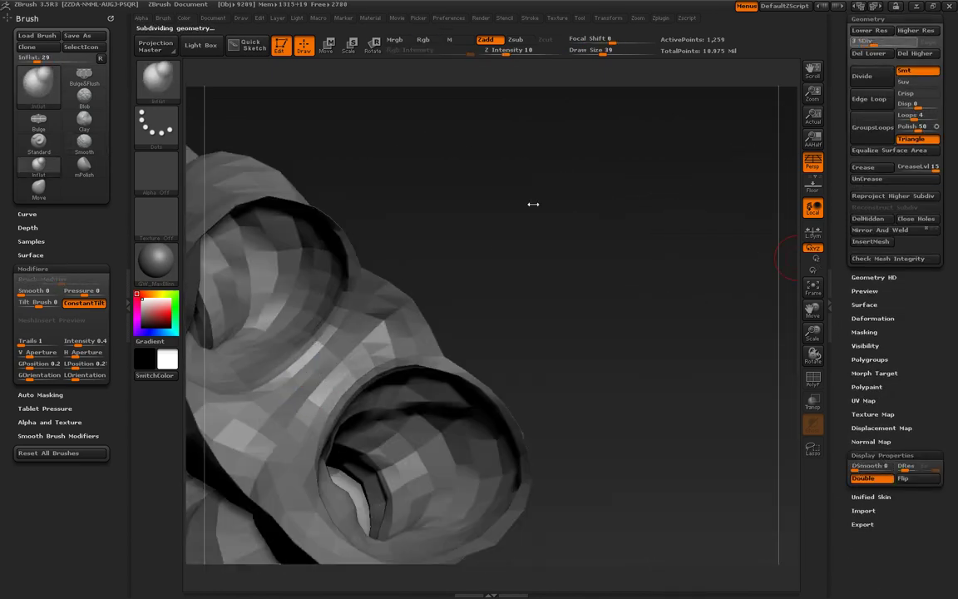
Step: Step the mesh back up through the subdivision levels to SDiv 7 and view the whole figure
{"action": "key", "text": "ctrl+d"}
{"action": "left_click_drag", "start_coordinate": [534, 203], "coordinate": [305, 344]}
{"action": "mouse_move", "coordinate": [462, 272]}
{"action": "left_mouse_down"}
{"action": "mouse_move", "coordinate": [304, 385]}
{"action": "mouse_move", "coordinate": [324, 363]}
{"action": "mouse_move", "coordinate": [251, 323]}
{"action": "mouse_move", "coordinate": [231, 273]}
{"action": "mouse_move", "coordinate": [260, 326]}
{"action": "left_mouse_up"}
{"action": "key", "text": "ctrl+d"}
{"action": "key", "text": "ctrl+d"}
{"action": "mouse_move", "coordinate": [480, 253]}
{"action": "left_mouse_down"}
{"action": "mouse_move", "coordinate": [569, 156]}
{"action": "mouse_move", "coordinate": [499, 249]}
{"action": "mouse_move", "coordinate": [455, 342]}
{"action": "mouse_move", "coordinate": [532, 267]}
{"action": "mouse_move", "coordinate": [584, 197]}
{"action": "mouse_move", "coordinate": [734, 289]}
{"action": "mouse_move", "coordinate": [517, 307]}
{"action": "mouse_move", "coordinate": [331, 243]}
{"action": "left_mouse_up"}
{"action": "key", "text": "ctrl+d"}
{"action": "key", "text": "shift+d"}
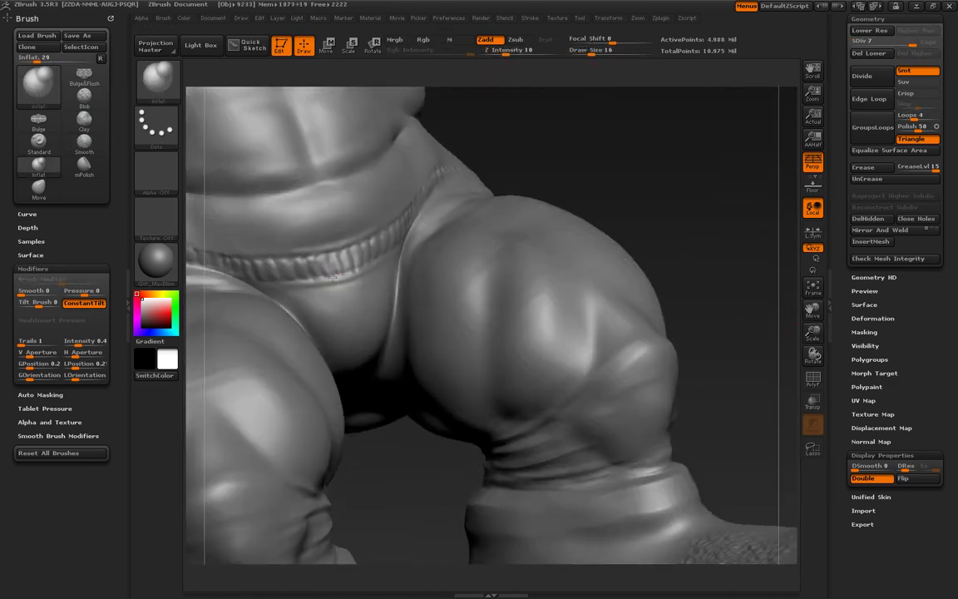
{"action": "mouse_move", "coordinate": [291, 270]}
{"action": "left_mouse_down"}
{"action": "mouse_move", "coordinate": [607, 342]}
{"action": "mouse_move", "coordinate": [732, 298]}
{"action": "mouse_move", "coordinate": [291, 269]}
{"action": "left_mouse_up"}
Step: Pick a dark purple, enable Rgb and fill the whole body with Color > FillObject
{"action": "left_click", "coordinate": [157, 321]}
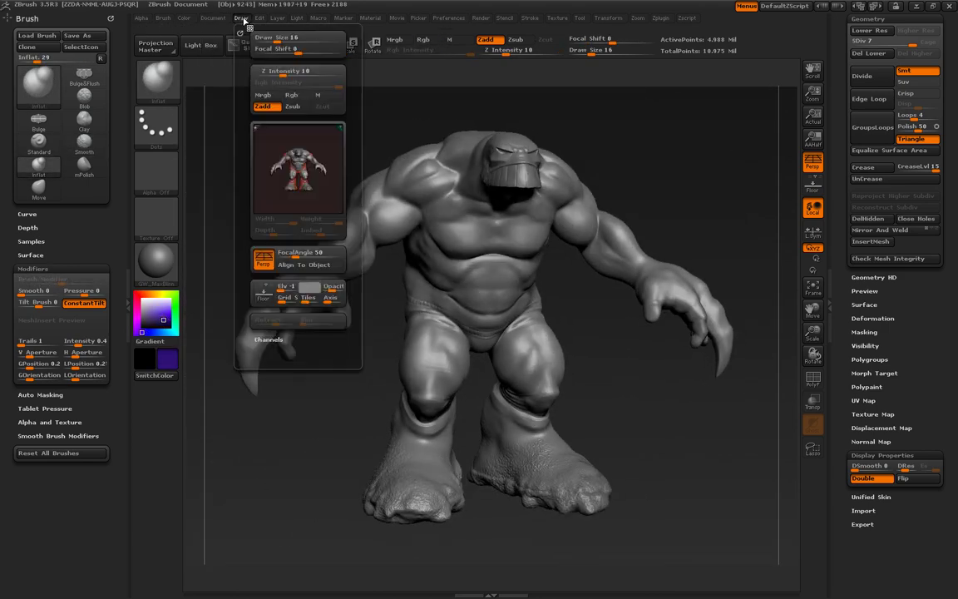
{"action": "left_click", "coordinate": [424, 39]}
{"action": "left_click", "coordinate": [183, 18]}
{"action": "left_click", "coordinate": [197, 198]}
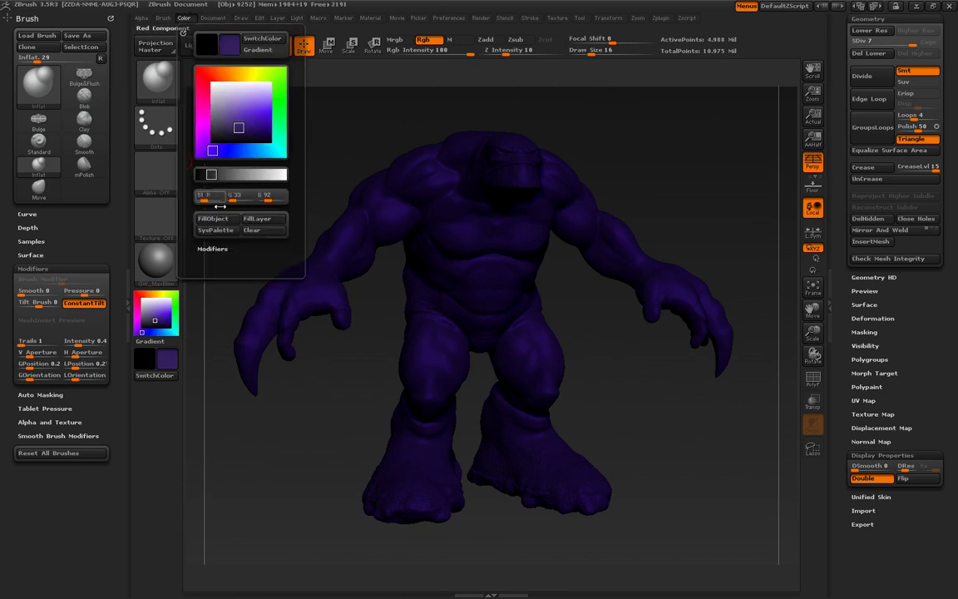
Step: Check the purple fill in Flat Color material, then return to shaded view on the torso
{"action": "left_click", "coordinate": [157, 260]}
{"action": "left_click", "coordinate": [155, 321]}
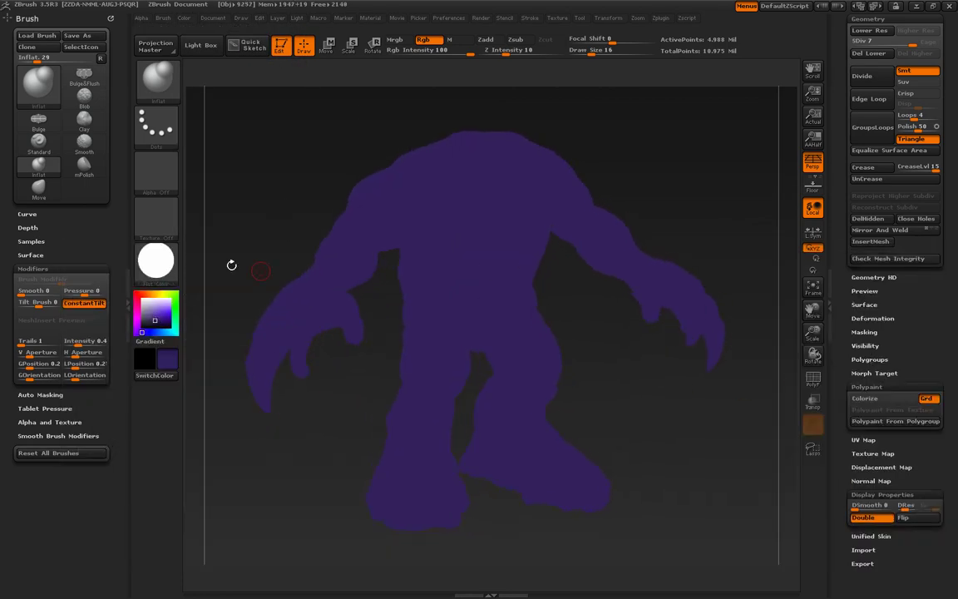
{"action": "left_click", "coordinate": [156, 260]}
{"action": "left_click_drag", "start_coordinate": [246, 220], "coordinate": [799, 362]}
{"action": "scroll", "coordinate": [931, 189], "scroll_direction": "up", "scroll_amount": 5}
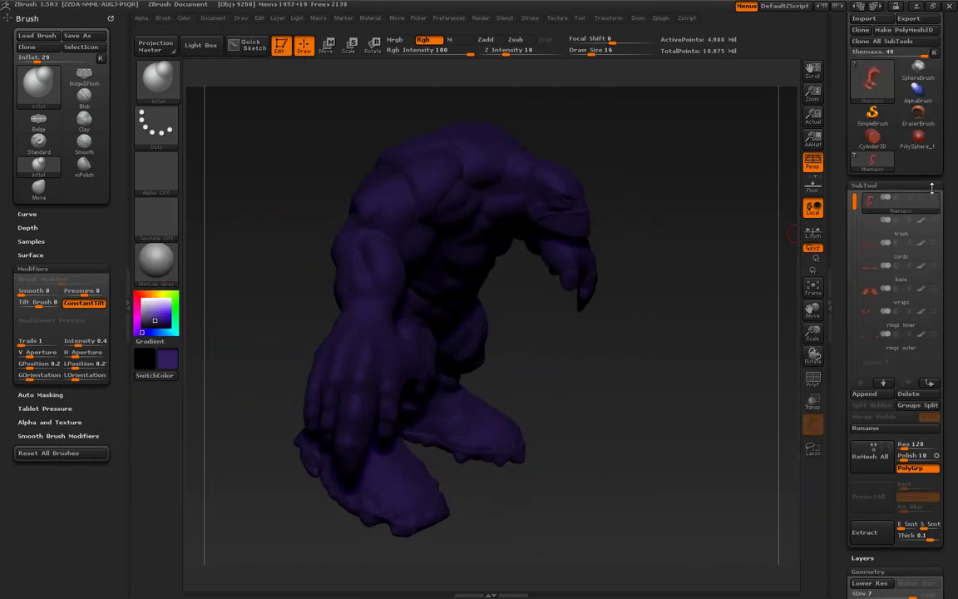
{"action": "mouse_move", "coordinate": [782, 532]}
{"action": "left_mouse_down", "text": "alt"}
{"action": "mouse_move", "coordinate": [603, 272]}
{"action": "mouse_move", "coordinate": [299, 316]}
{"action": "left_mouse_up", "text": "alt"}
Step: Import all the splatter images from the splatter folder as alphas
{"action": "scroll", "coordinate": [894, 249], "scroll_direction": "down", "scroll_amount": 5}
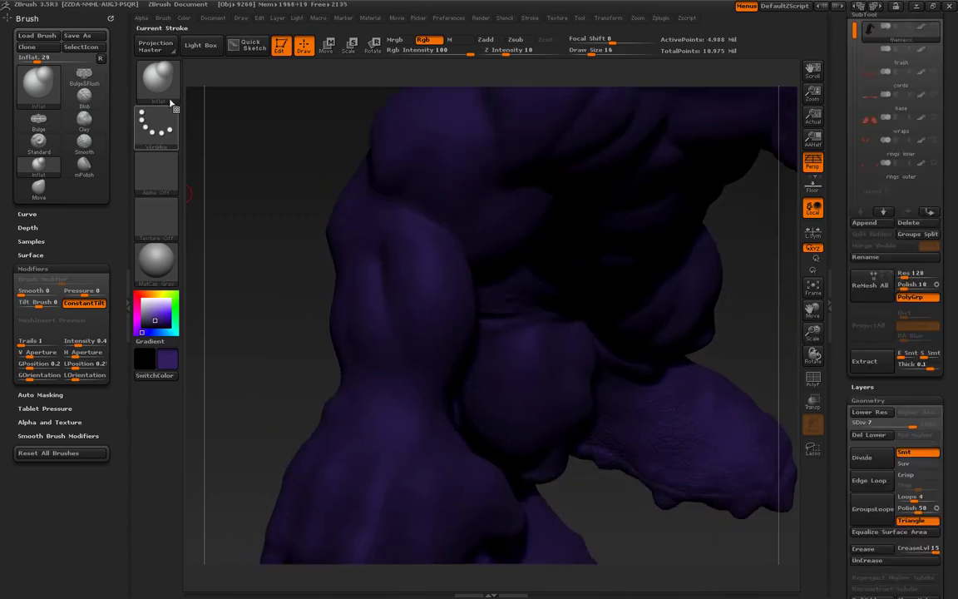
{"action": "left_click", "coordinate": [156, 170]}
{"action": "left_click", "coordinate": [208, 413]}
{"action": "double_click", "coordinate": [212, 135]}
{"action": "key", "text": "ctrl+a"}
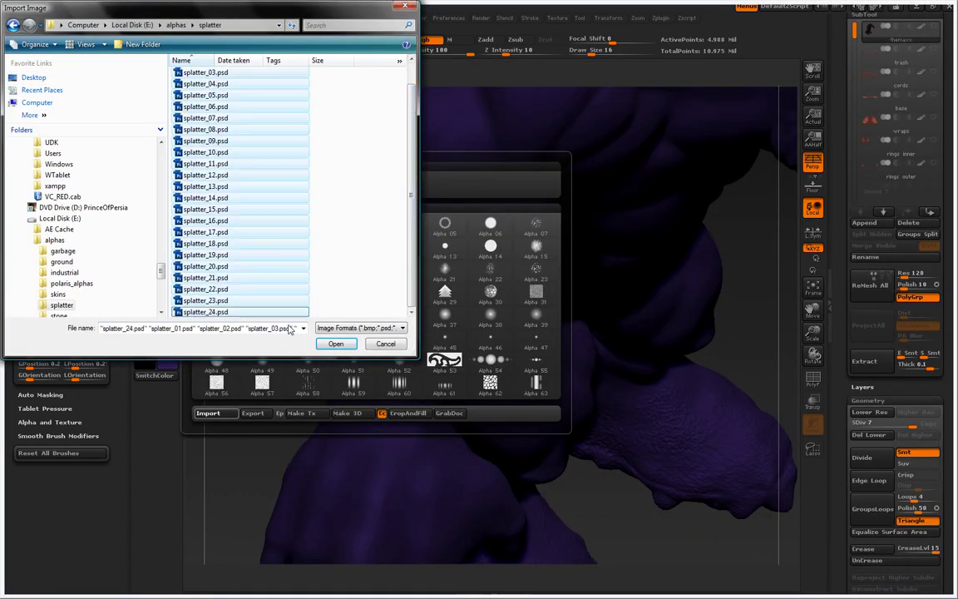
{"action": "key", "text": "Return"}
Step: Switch the stroke to FreeHand, then to DragRect, while turning the arm and body
{"action": "left_click_drag", "start_coordinate": [499, 332], "coordinate": [596, 59]}
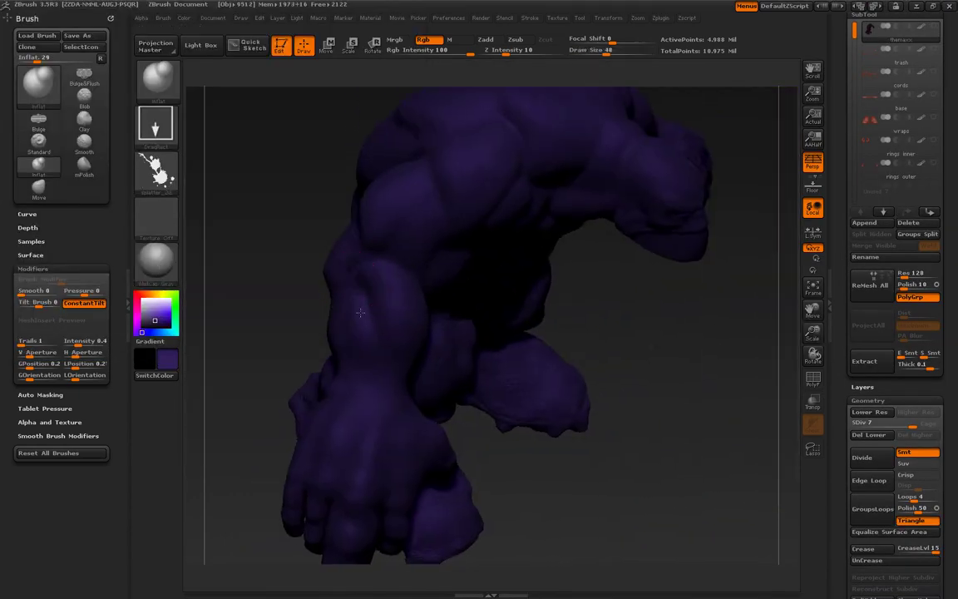
{"action": "mouse_move", "coordinate": [277, 236]}
{"action": "left_mouse_down"}
{"action": "mouse_move", "coordinate": [447, 239]}
{"action": "mouse_move", "coordinate": [442, 278]}
{"action": "mouse_move", "coordinate": [569, 357]}
{"action": "mouse_move", "coordinate": [561, 390]}
{"action": "mouse_move", "coordinate": [691, 337]}
{"action": "mouse_move", "coordinate": [500, 333]}
{"action": "left_mouse_up"}
{"action": "left_click", "coordinate": [157, 125]}
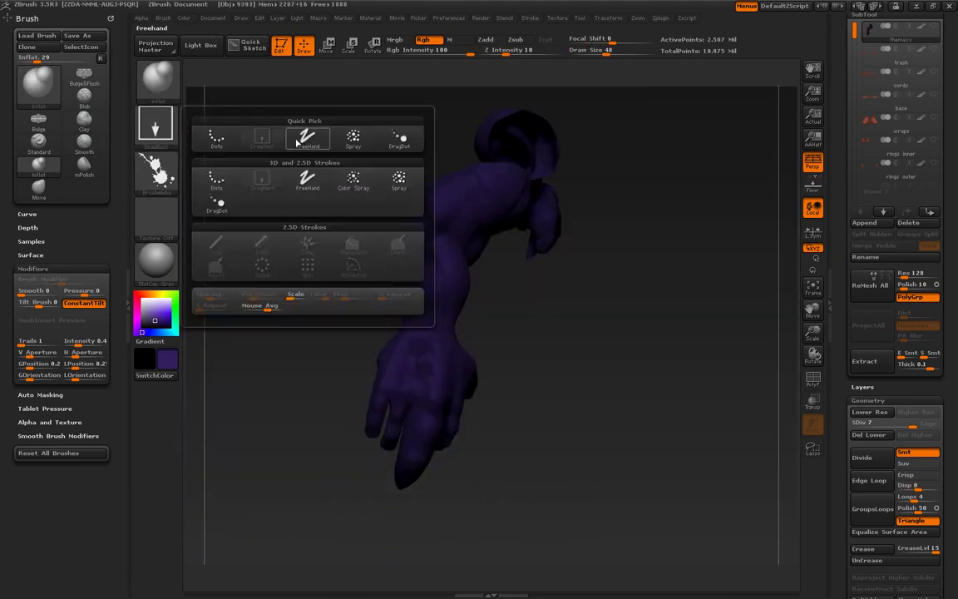
{"action": "left_click", "coordinate": [396, 296]}
{"action": "left_click_drag", "start_coordinate": [396, 296], "coordinate": [621, 229]}
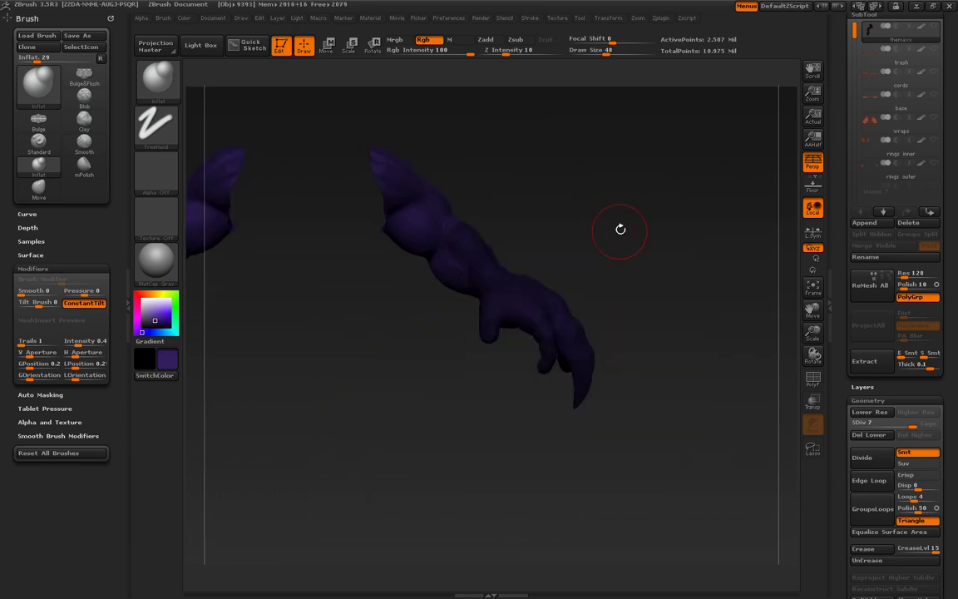
{"action": "mouse_move", "coordinate": [610, 319]}
{"action": "left_mouse_down"}
{"action": "mouse_move", "coordinate": [554, 513]}
{"action": "mouse_move", "coordinate": [759, 345]}
{"action": "left_mouse_up"}
{"action": "mouse_move", "coordinate": [819, 349]}
{"action": "left_mouse_down"}
{"action": "mouse_move", "coordinate": [499, 291]}
{"action": "mouse_move", "coordinate": [480, 278]}
{"action": "mouse_move", "coordinate": [509, 275]}
{"action": "mouse_move", "coordinate": [492, 213]}
{"action": "left_mouse_up"}
{"action": "left_click", "coordinate": [157, 125]}
{"action": "left_click", "coordinate": [214, 138]}
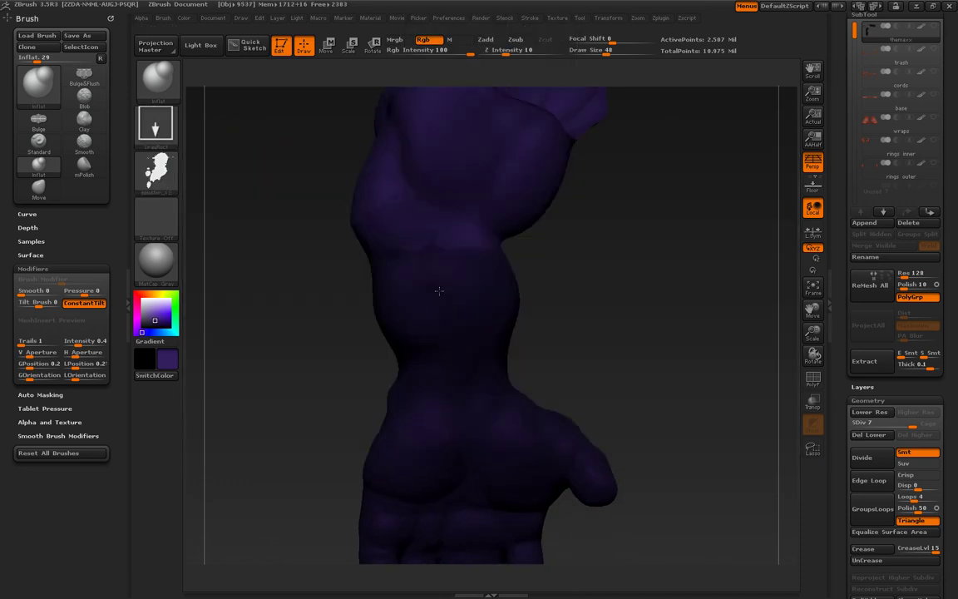
Step: Try different splatter alphas while inspecting the torso from several angles
{"action": "left_click", "coordinate": [156, 171]}
{"action": "left_click", "coordinate": [491, 291]}
{"action": "mouse_move", "coordinate": [507, 282]}
{"action": "left_mouse_down"}
{"action": "mouse_move", "coordinate": [599, 265]}
{"action": "mouse_move", "coordinate": [556, 229]}
{"action": "mouse_move", "coordinate": [374, 201]}
{"action": "mouse_move", "coordinate": [513, 252]}
{"action": "left_mouse_up"}
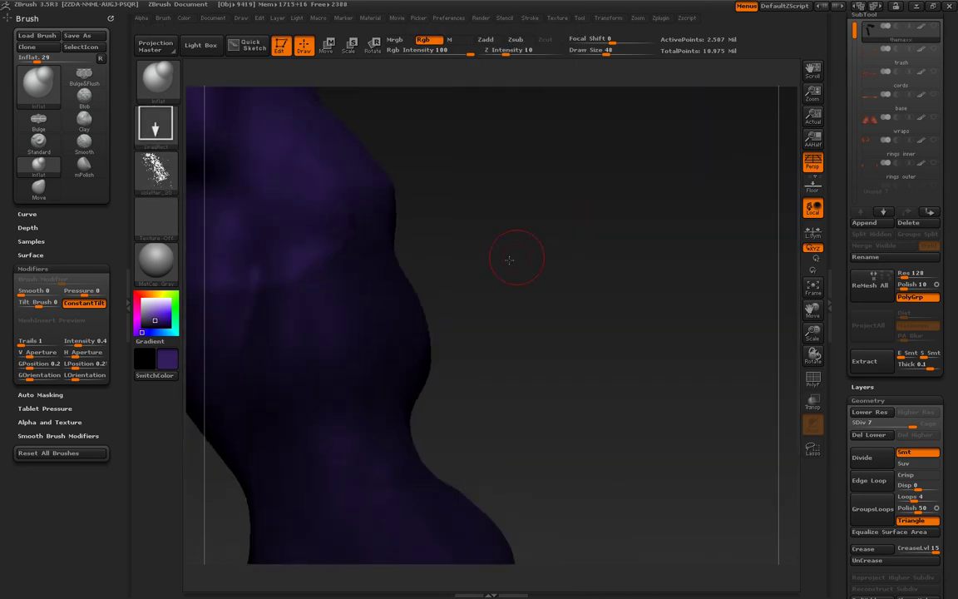
{"action": "left_click", "coordinate": [156, 170]}
{"action": "left_click", "coordinate": [501, 399]}
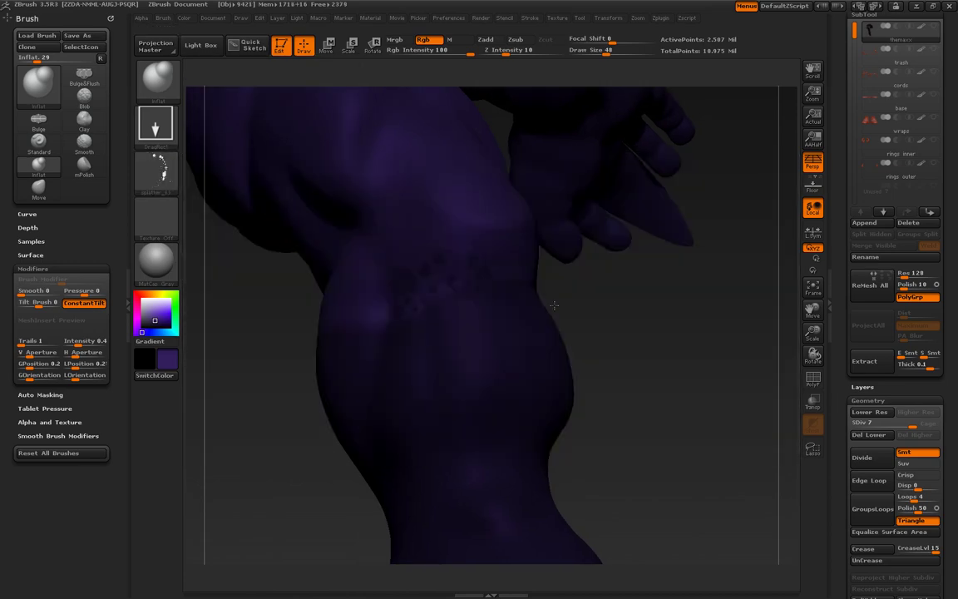
{"action": "left_click_drag", "start_coordinate": [601, 344], "coordinate": [366, 323]}
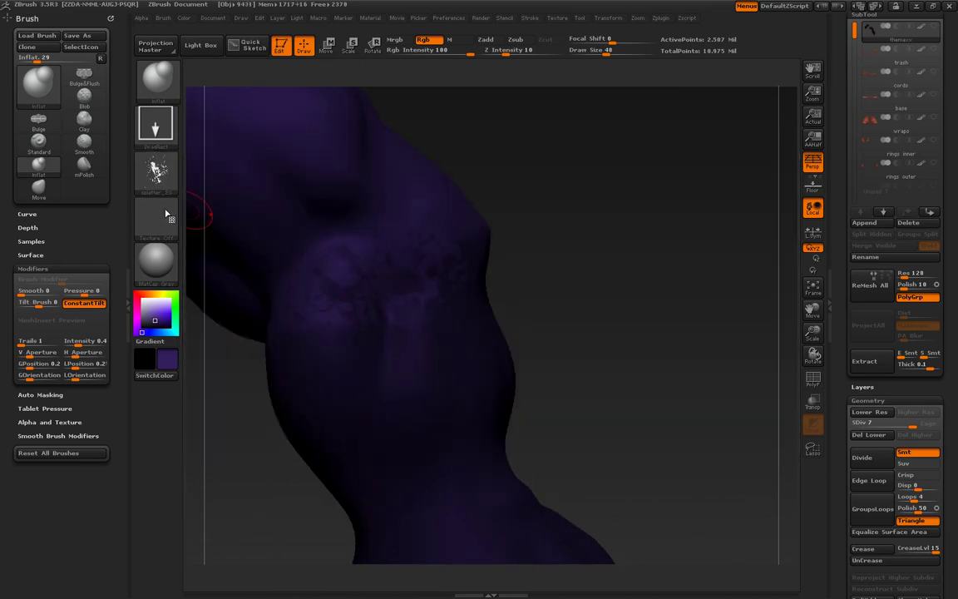
{"action": "mouse_move", "coordinate": [483, 197]}
{"action": "left_mouse_down"}
{"action": "mouse_move", "coordinate": [574, 304]}
{"action": "mouse_move", "coordinate": [488, 310]}
{"action": "mouse_move", "coordinate": [500, 301]}
{"action": "mouse_move", "coordinate": [524, 338]}
{"action": "mouse_move", "coordinate": [589, 260]}
{"action": "left_mouse_up"}
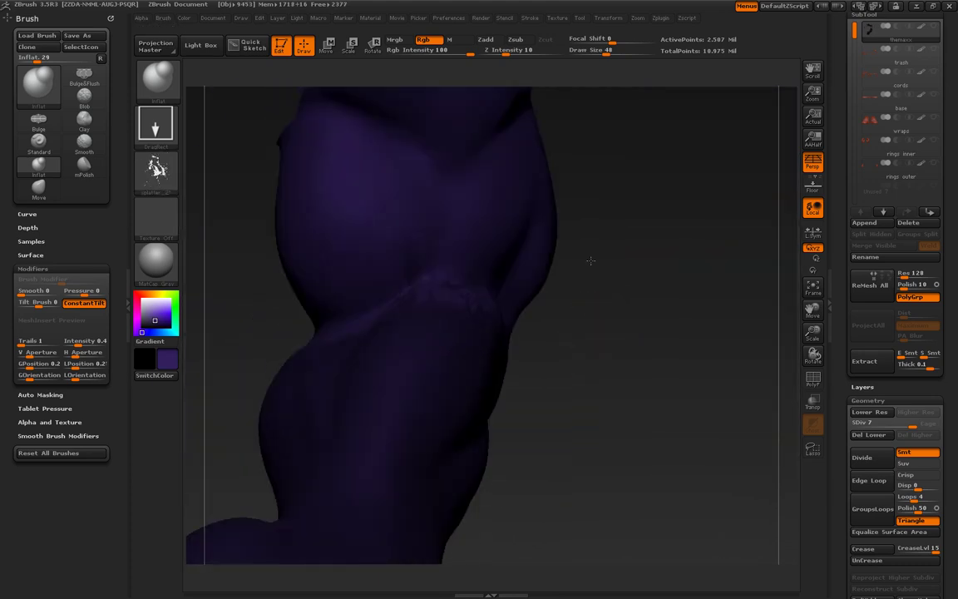
{"action": "mouse_move", "coordinate": [479, 263]}
{"action": "left_mouse_down"}
{"action": "mouse_move", "coordinate": [449, 275]}
{"action": "mouse_move", "coordinate": [499, 283]}
{"action": "left_mouse_up"}
Step: Choose the splatter_15 alpha and the Inflat brush with dotted strokes for the torso band
{"action": "left_click", "coordinate": [157, 168]}
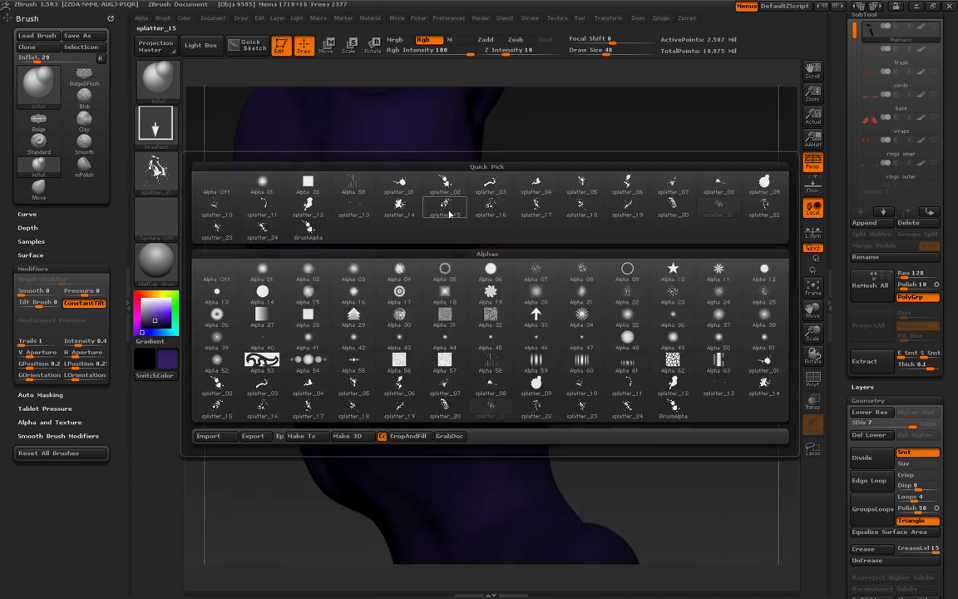
{"action": "left_click", "coordinate": [427, 273]}
{"action": "mouse_move", "coordinate": [460, 374]}
{"action": "left_mouse_down"}
{"action": "mouse_move", "coordinate": [326, 203]}
{"action": "mouse_move", "coordinate": [594, 331]}
{"action": "mouse_move", "coordinate": [607, 304]}
{"action": "left_mouse_up"}
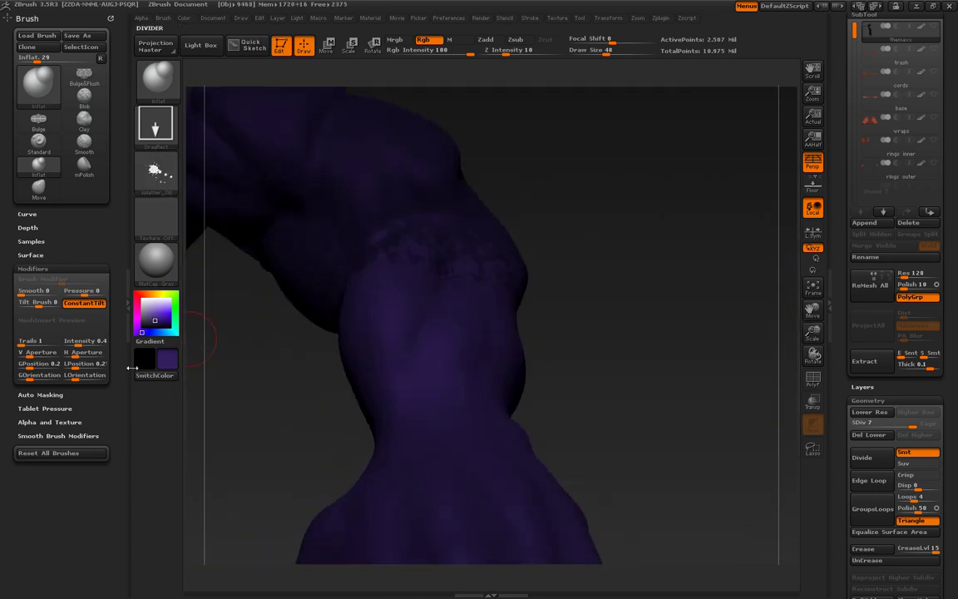
{"action": "left_click", "coordinate": [155, 75]}
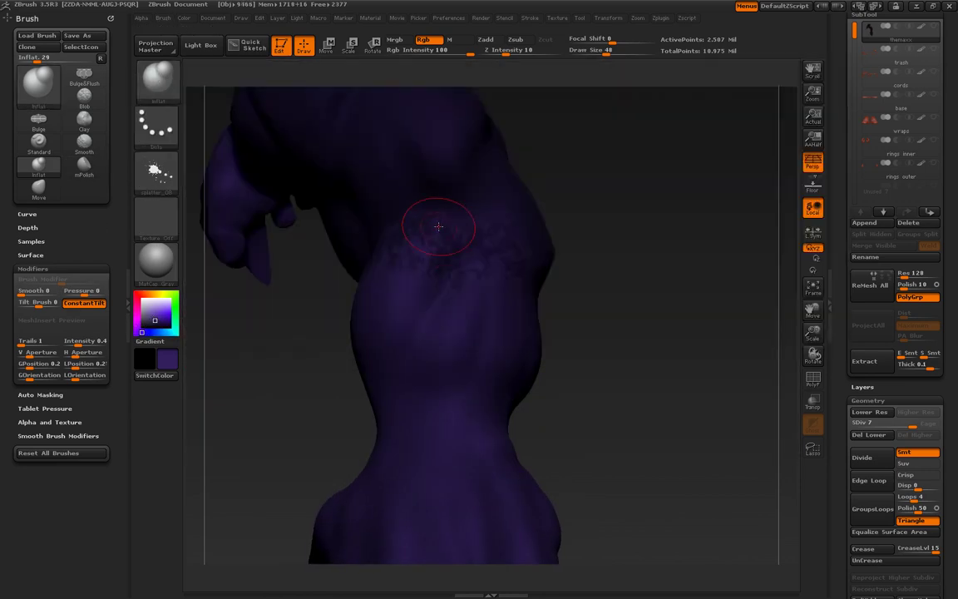
{"action": "left_click_drag", "start_coordinate": [448, 234], "coordinate": [500, 51]}
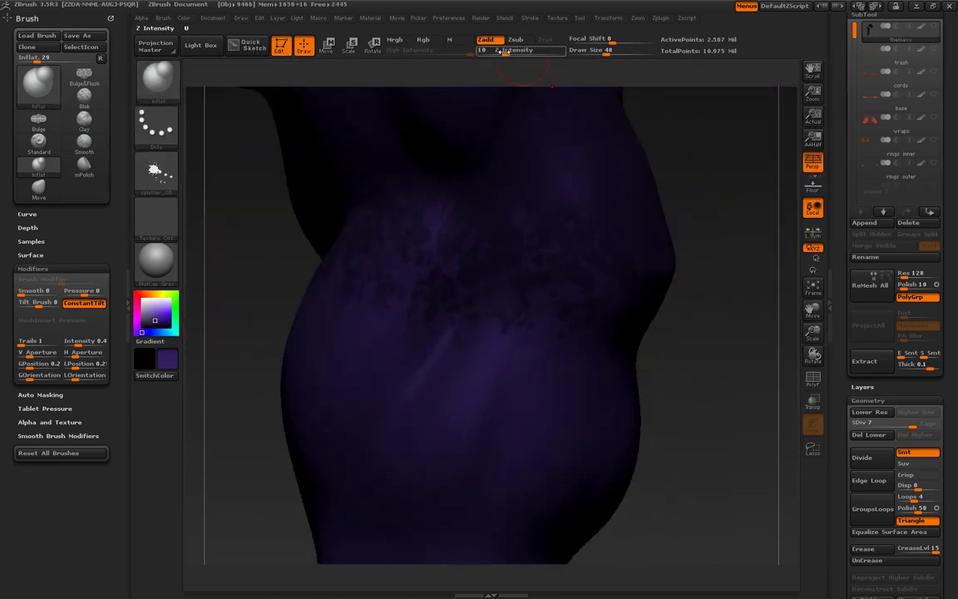
Step: Clear the alpha for plain freehand strokes and work around the torso
{"action": "left_click", "coordinate": [157, 171]}
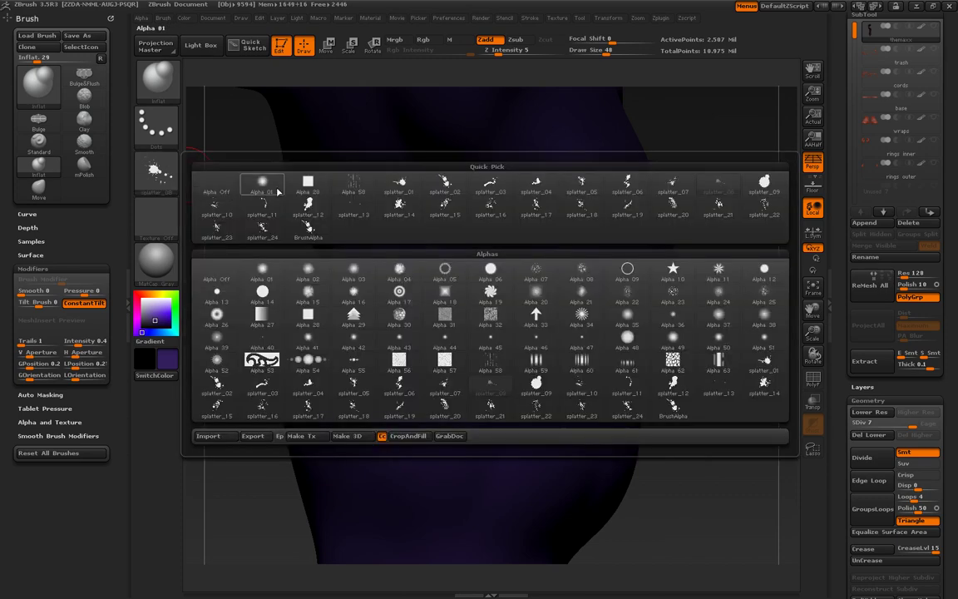
{"action": "left_click", "coordinate": [203, 193]}
{"action": "left_click_drag", "start_coordinate": [432, 257], "coordinate": [299, 252]}
{"action": "left_click_drag", "start_coordinate": [364, 284], "coordinate": [636, 258]}
{"action": "mouse_move", "coordinate": [579, 248]}
{"action": "left_mouse_down"}
{"action": "mouse_move", "coordinate": [632, 249]}
{"action": "mouse_move", "coordinate": [604, 62]}
{"action": "left_mouse_up"}
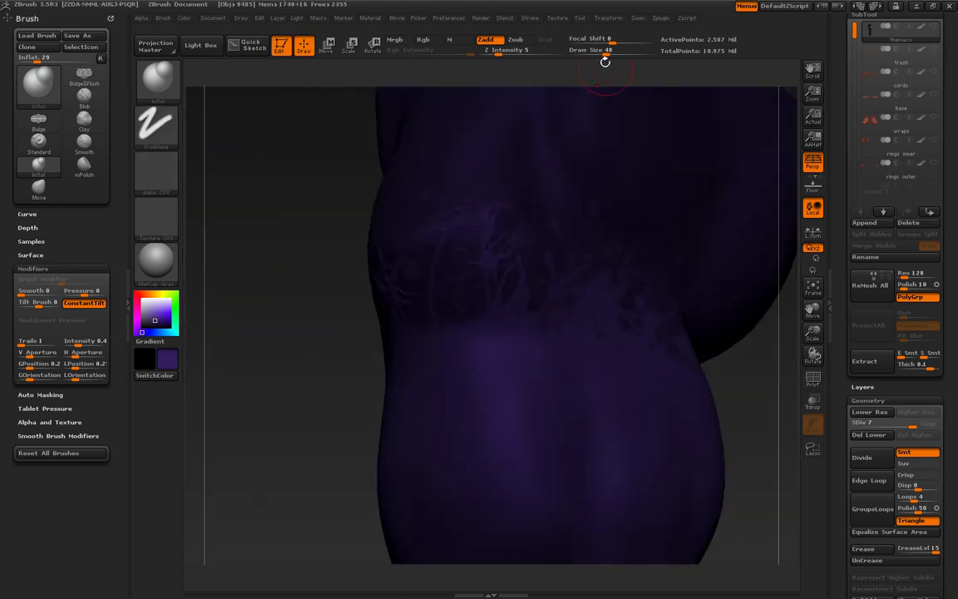
{"action": "left_click_drag", "start_coordinate": [633, 289], "coordinate": [551, 240]}
{"action": "left_click_drag", "start_coordinate": [606, 274], "coordinate": [447, 281]}
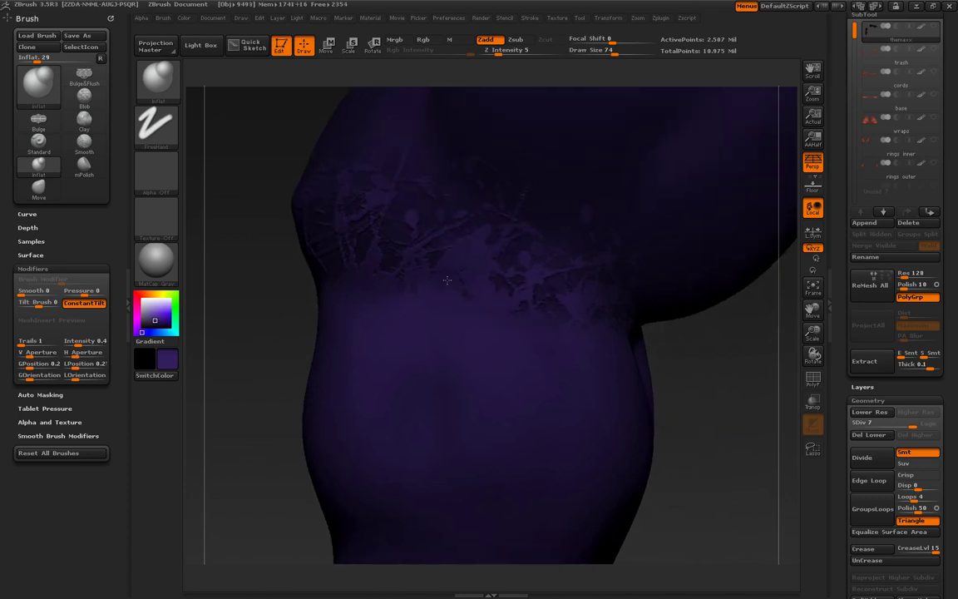
Step: Smooth the rough grime where the band meets the torso, then view the arm and hand
{"action": "left_click_drag", "start_coordinate": [362, 187], "coordinate": [582, 215]}
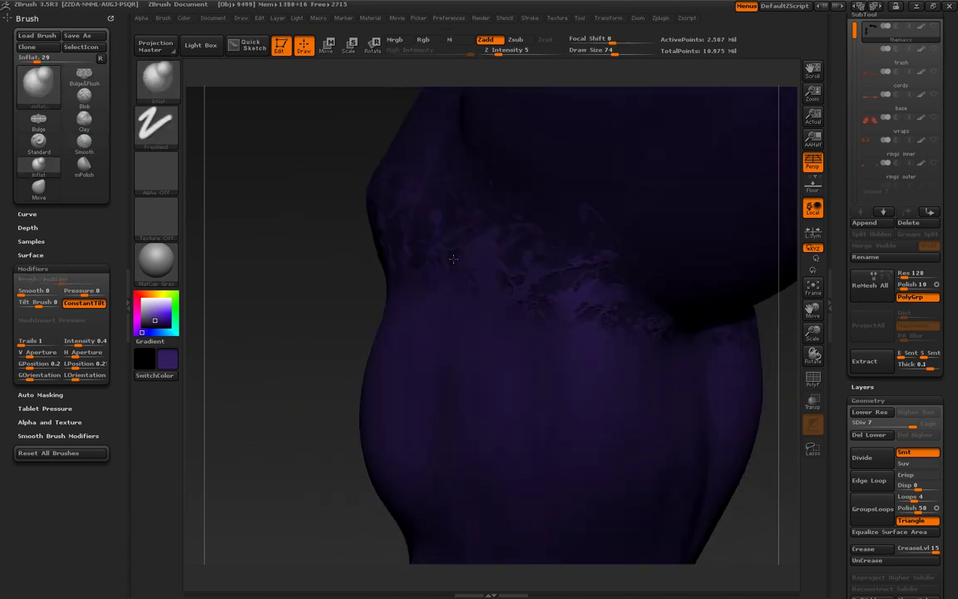
{"action": "left_click_drag", "start_coordinate": [452, 258], "coordinate": [530, 219]}
{"action": "left_click_drag", "start_coordinate": [380, 209], "coordinate": [375, 264]}
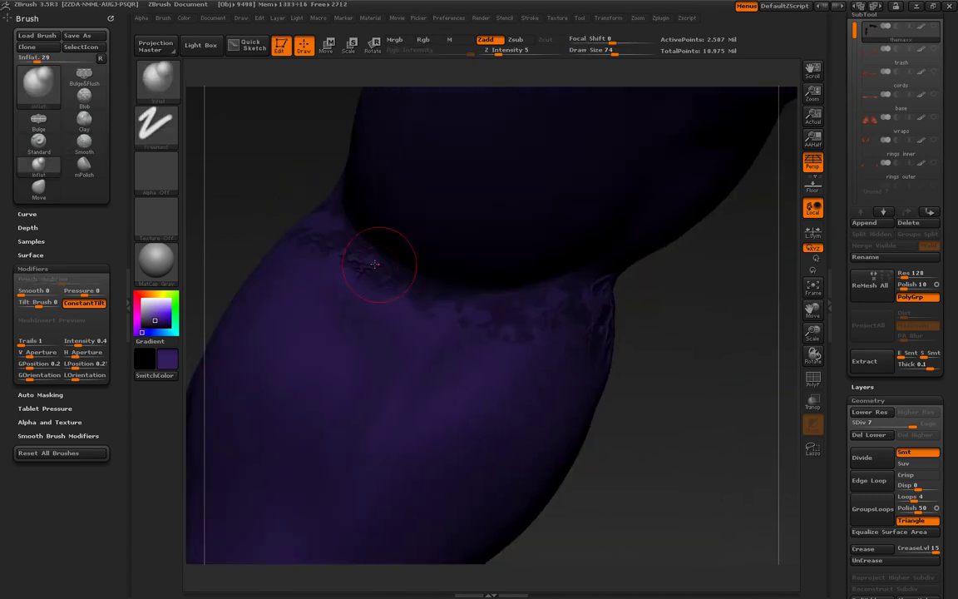
{"action": "left_click_drag", "start_coordinate": [458, 320], "coordinate": [516, 315]}
{"action": "left_click_drag", "start_coordinate": [667, 377], "coordinate": [491, 340]}
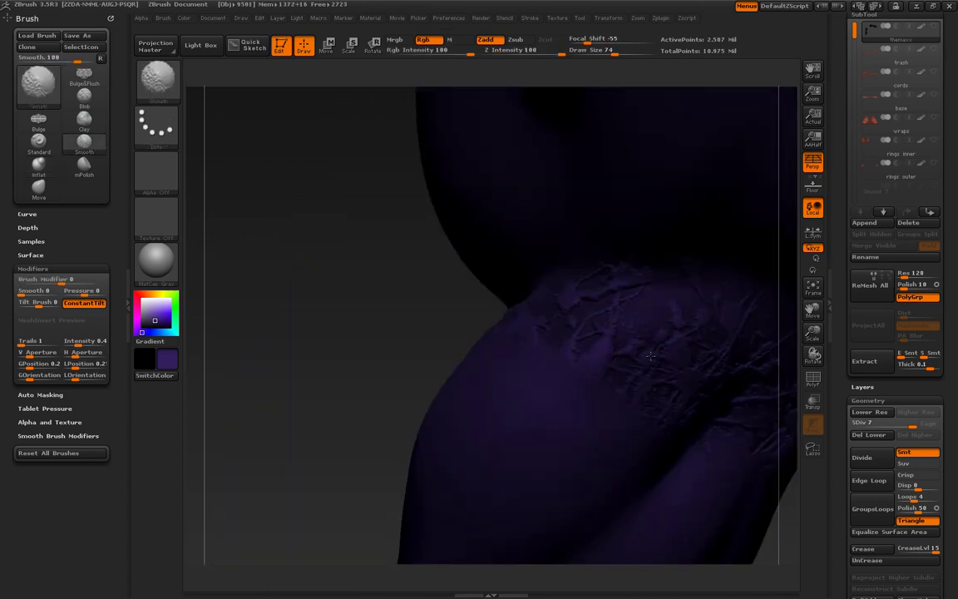
{"action": "mouse_move", "coordinate": [614, 366]}
{"action": "left_mouse_down"}
{"action": "mouse_move", "coordinate": [814, 332]}
{"action": "mouse_move", "coordinate": [537, 290]}
{"action": "left_mouse_up"}
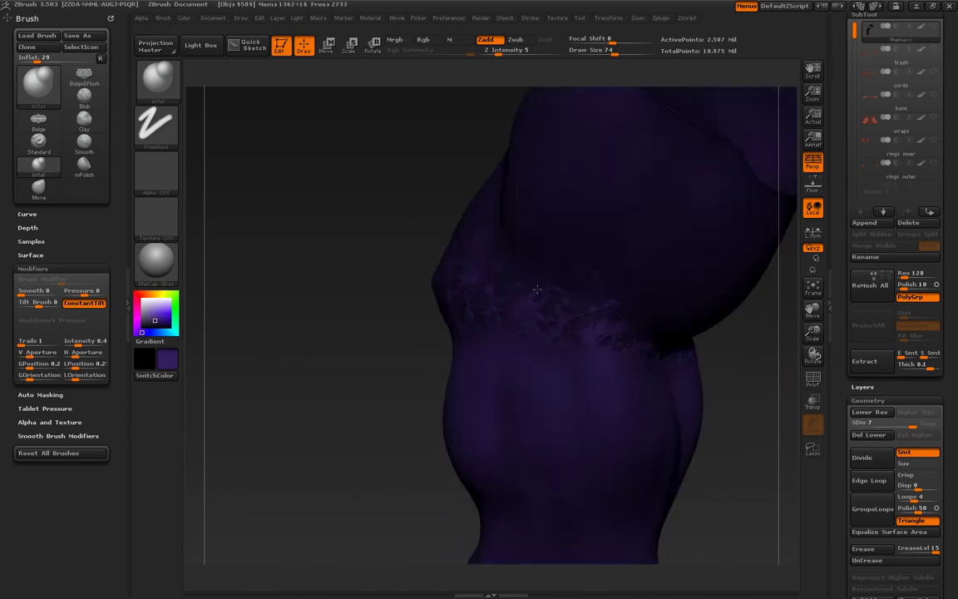
{"action": "left_click_drag", "start_coordinate": [625, 298], "coordinate": [465, 422]}
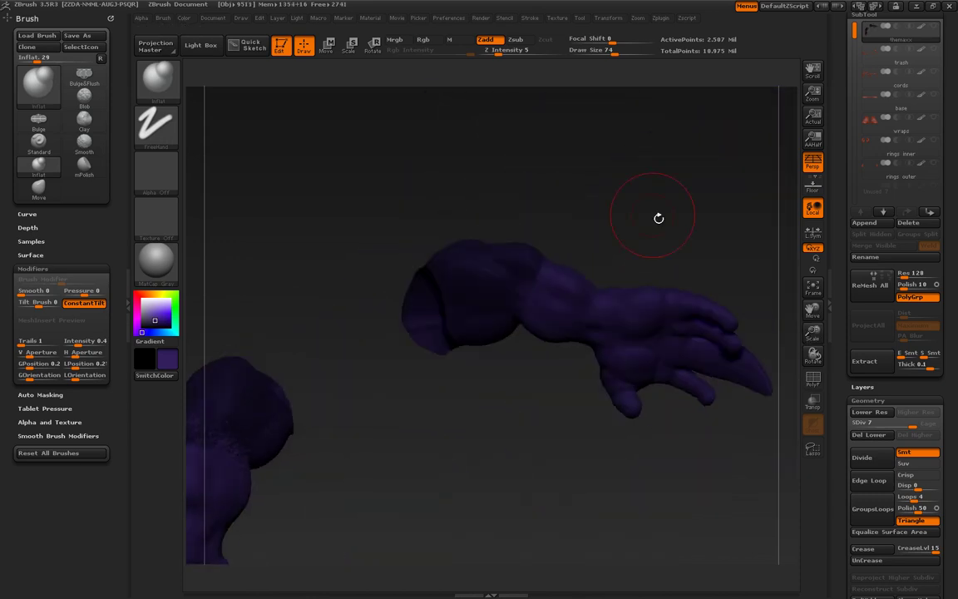
Step: Stamp splatter-alpha grime onto the torso using DragRect strokes
{"action": "left_click", "coordinate": [155, 168]}
{"action": "left_click", "coordinate": [505, 309]}
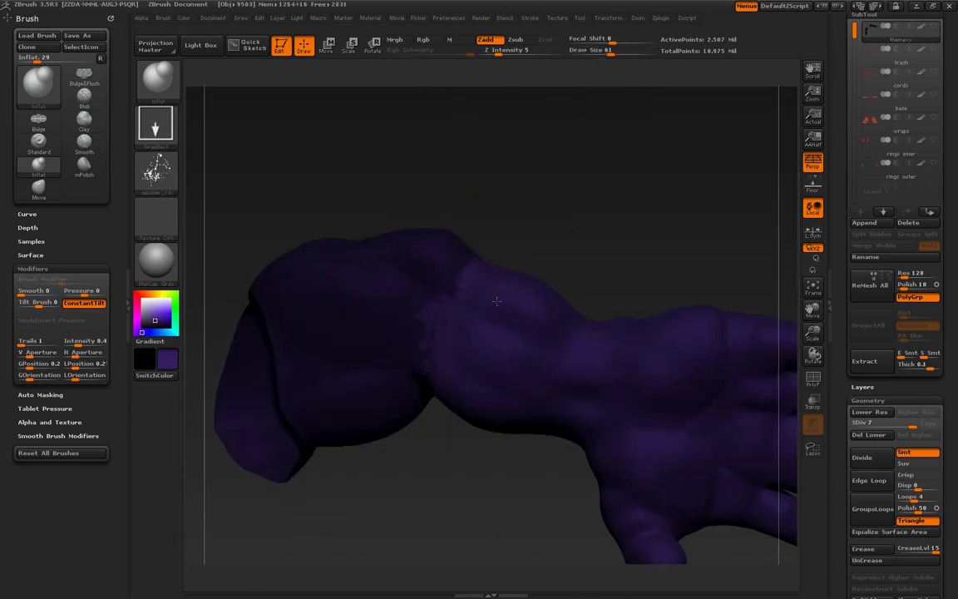
{"action": "mouse_move", "coordinate": [532, 332]}
{"action": "left_mouse_down"}
{"action": "mouse_move", "coordinate": [616, 231]}
{"action": "mouse_move", "coordinate": [594, 133]}
{"action": "mouse_move", "coordinate": [538, 200]}
{"action": "mouse_move", "coordinate": [499, 275]}
{"action": "mouse_move", "coordinate": [520, 262]}
{"action": "left_mouse_up"}
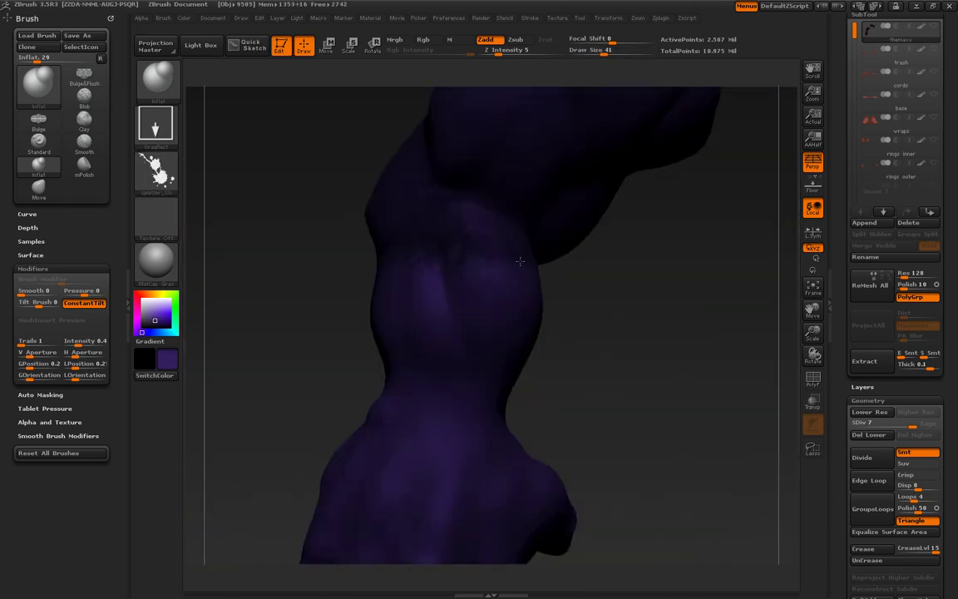
{"action": "left_click", "coordinate": [155, 169]}
{"action": "left_click", "coordinate": [441, 205]}
{"action": "left_click_drag", "start_coordinate": [500, 172], "coordinate": [517, 242]}
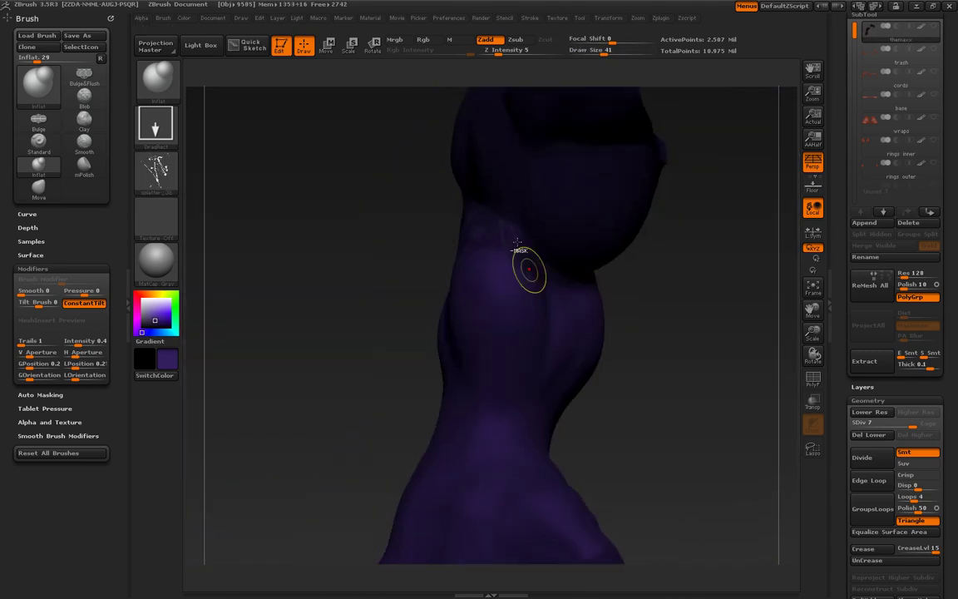
{"action": "mouse_move", "coordinate": [554, 293]}
{"action": "left_mouse_down"}
{"action": "mouse_move", "coordinate": [210, 154]}
{"action": "mouse_move", "coordinate": [310, 218]}
{"action": "left_mouse_up"}
{"action": "mouse_move", "coordinate": [488, 216]}
{"action": "left_mouse_down"}
{"action": "mouse_move", "coordinate": [398, 227]}
{"action": "mouse_move", "coordinate": [466, 202]}
{"action": "mouse_move", "coordinate": [489, 275]}
{"action": "mouse_move", "coordinate": [349, 278]}
{"action": "mouse_move", "coordinate": [578, 254]}
{"action": "mouse_move", "coordinate": [611, 289]}
{"action": "mouse_move", "coordinate": [675, 325]}
{"action": "mouse_move", "coordinate": [583, 299]}
{"action": "left_mouse_up"}
Step: Stamp more grime with a couple of new splatter patterns across the torso
{"action": "left_click", "coordinate": [157, 172]}
{"action": "left_click", "coordinate": [491, 204]}
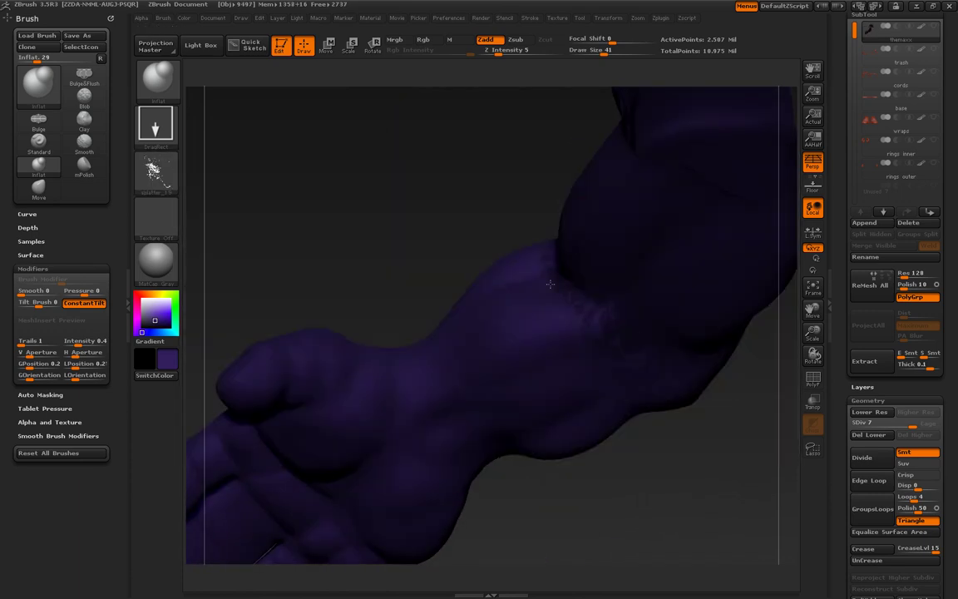
{"action": "mouse_move", "coordinate": [614, 269]}
{"action": "left_mouse_down"}
{"action": "mouse_move", "coordinate": [582, 274]}
{"action": "mouse_move", "coordinate": [632, 267]}
{"action": "mouse_move", "coordinate": [695, 278]}
{"action": "mouse_move", "coordinate": [549, 249]}
{"action": "mouse_move", "coordinate": [586, 246]}
{"action": "mouse_move", "coordinate": [669, 330]}
{"action": "left_mouse_up"}
{"action": "left_click", "coordinate": [490, 181]}
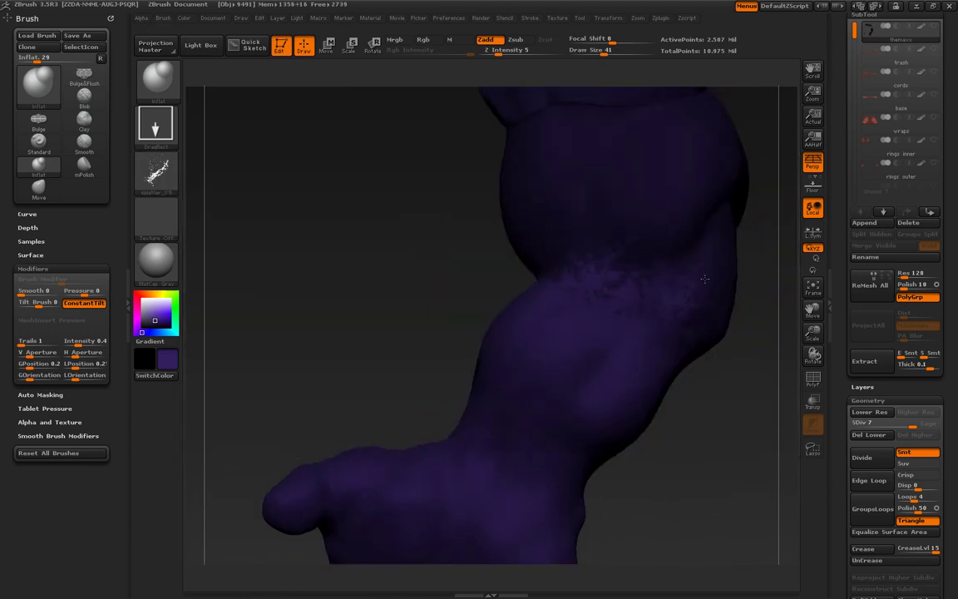
{"action": "left_click_drag", "start_coordinate": [582, 291], "coordinate": [499, 250]}
{"action": "left_click", "coordinate": [157, 170]}
{"action": "left_click", "coordinate": [308, 204]}
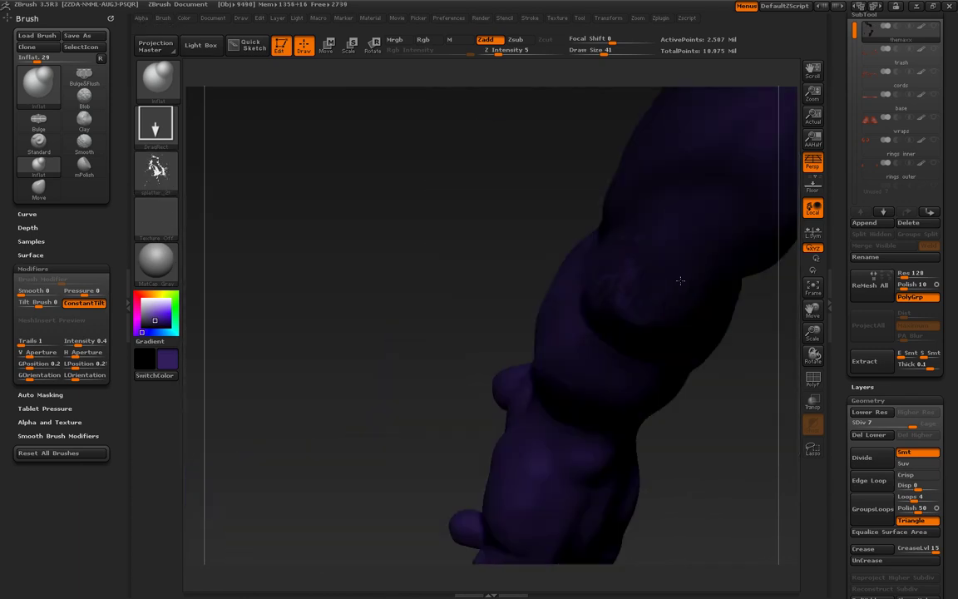
{"action": "left_click_drag", "start_coordinate": [593, 179], "coordinate": [652, 252]}
Step: Return to freehand strokes without an alpha and smooth the grime near the shoulder
{"action": "left_click", "coordinate": [157, 170]}
{"action": "mouse_move", "coordinate": [583, 249]}
{"action": "left_mouse_down"}
{"action": "mouse_move", "coordinate": [626, 232]}
{"action": "mouse_move", "coordinate": [599, 250]}
{"action": "mouse_move", "coordinate": [616, 251]}
{"action": "mouse_move", "coordinate": [559, 265]}
{"action": "mouse_move", "coordinate": [648, 343]}
{"action": "mouse_move", "coordinate": [420, 310]}
{"action": "mouse_move", "coordinate": [352, 214]}
{"action": "mouse_move", "coordinate": [645, 283]}
{"action": "left_mouse_up"}
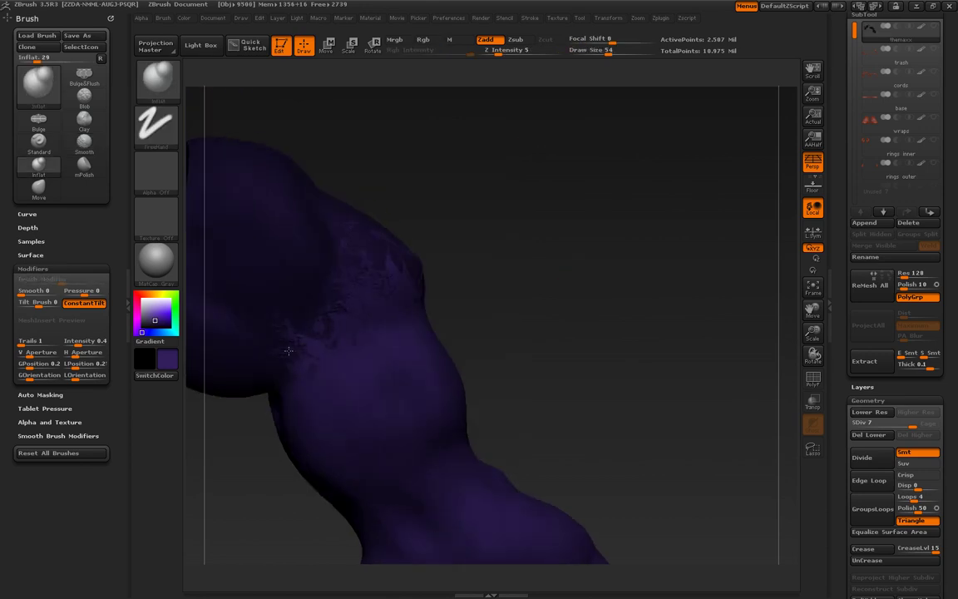
{"action": "mouse_move", "coordinate": [288, 339]}
{"action": "left_mouse_down"}
{"action": "mouse_move", "coordinate": [551, 190]}
{"action": "mouse_move", "coordinate": [422, 356]}
{"action": "mouse_move", "coordinate": [387, 473]}
{"action": "left_mouse_up"}
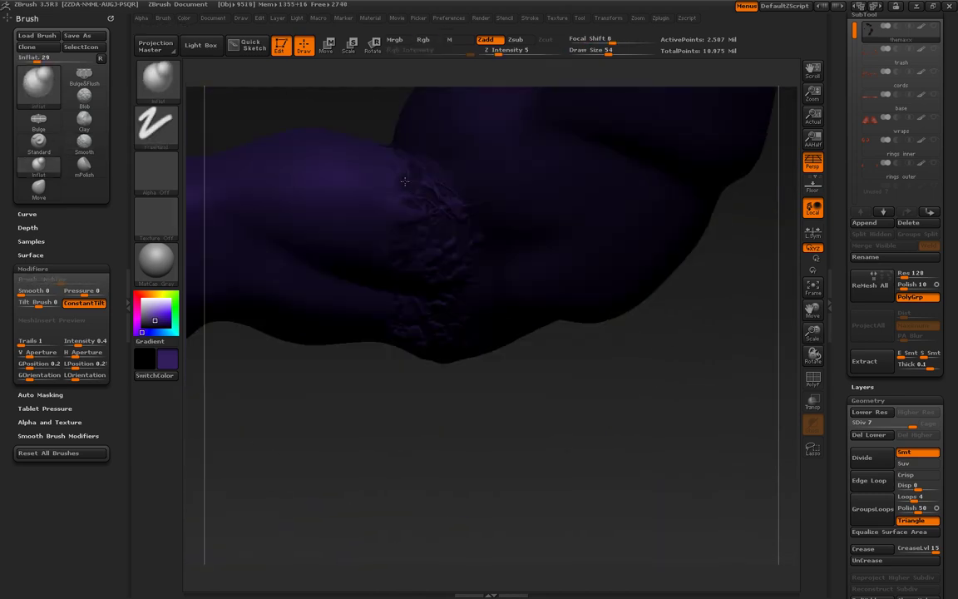
{"action": "mouse_move", "coordinate": [387, 473]}
{"action": "left_mouse_down"}
{"action": "mouse_move", "coordinate": [599, 372]}
{"action": "mouse_move", "coordinate": [426, 161]}
{"action": "mouse_move", "coordinate": [391, 466]}
{"action": "mouse_move", "coordinate": [383, 355]}
{"action": "mouse_move", "coordinate": [174, 316]}
{"action": "mouse_move", "coordinate": [813, 333]}
{"action": "mouse_move", "coordinate": [401, 359]}
{"action": "mouse_move", "coordinate": [536, 263]}
{"action": "left_mouse_up"}
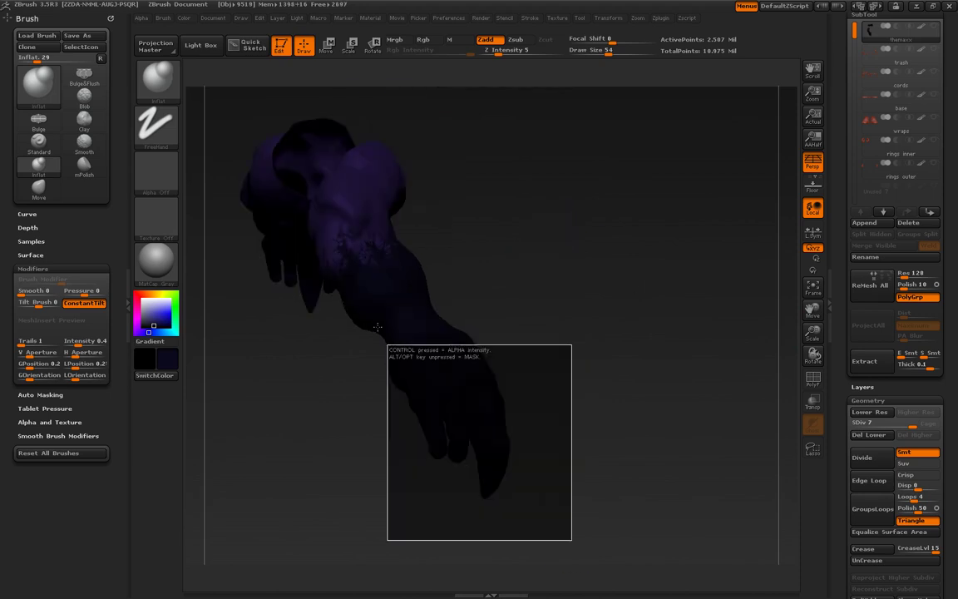
Step: Switch to the DragRect stroke with a splatter alpha and stamp a splattered mask across the arm
{"action": "mouse_move", "coordinate": [377, 327]}
{"action": "left_mouse_down"}
{"action": "mouse_move", "coordinate": [603, 368]}
{"action": "mouse_move", "coordinate": [582, 274]}
{"action": "mouse_move", "coordinate": [600, 163]}
{"action": "mouse_move", "coordinate": [546, 290]}
{"action": "mouse_move", "coordinate": [400, 231]}
{"action": "mouse_move", "coordinate": [588, 295]}
{"action": "mouse_move", "coordinate": [552, 273]}
{"action": "mouse_move", "coordinate": [353, 302]}
{"action": "mouse_move", "coordinate": [804, 298]}
{"action": "mouse_move", "coordinate": [405, 259]}
{"action": "mouse_move", "coordinate": [342, 227]}
{"action": "mouse_move", "coordinate": [562, 285]}
{"action": "mouse_move", "coordinate": [823, 413]}
{"action": "mouse_move", "coordinate": [659, 278]}
{"action": "mouse_move", "coordinate": [166, 494]}
{"action": "mouse_move", "coordinate": [364, 289]}
{"action": "left_mouse_up"}
{"action": "left_click", "coordinate": [155, 125]}
{"action": "key", "text": "ctrl"}
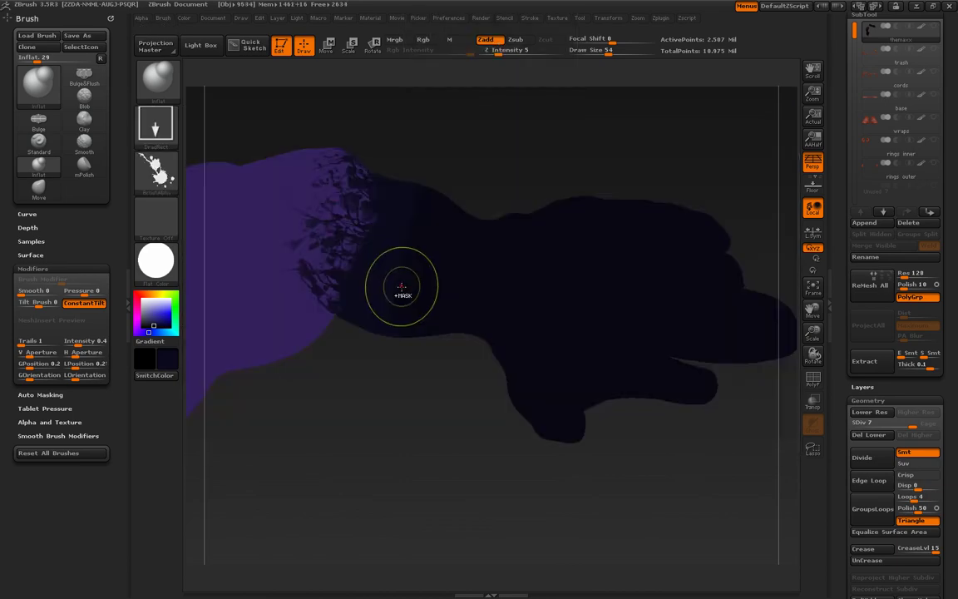
{"action": "left_click", "coordinate": [155, 171]}
{"action": "left_click", "coordinate": [349, 374]}
{"action": "left_click_drag", "start_coordinate": [350, 466], "coordinate": [391, 291]}
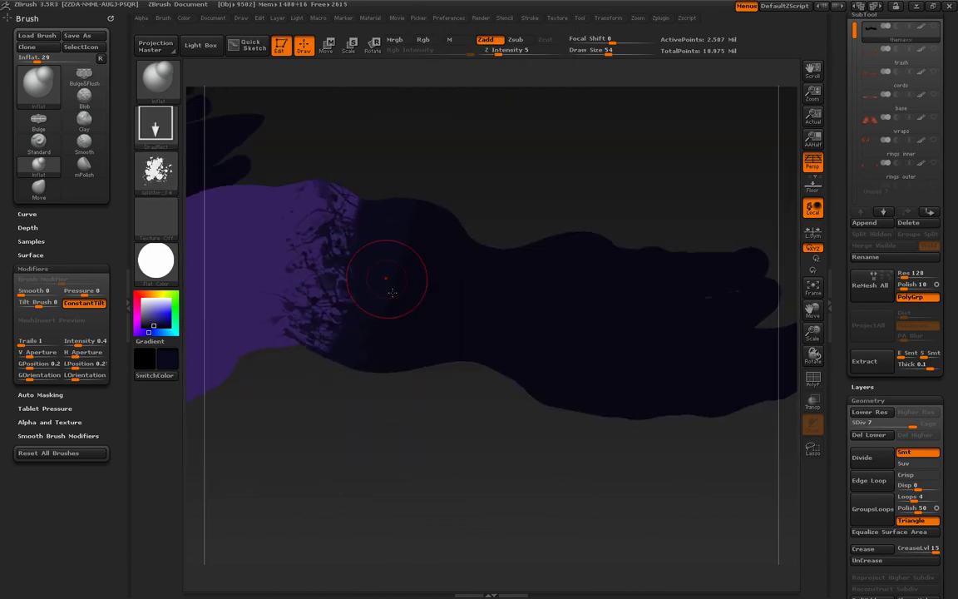
Step: Stamp splatter along the purple paint edge, cycling through several different splatter alphas
{"action": "mouse_move", "coordinate": [399, 195]}
{"action": "left_mouse_down"}
{"action": "mouse_move", "coordinate": [455, 156]}
{"action": "mouse_move", "coordinate": [551, 187]}
{"action": "mouse_move", "coordinate": [390, 436]}
{"action": "mouse_move", "coordinate": [458, 221]}
{"action": "left_mouse_up"}
{"action": "left_click", "coordinate": [156, 170]}
{"action": "left_click", "coordinate": [488, 188]}
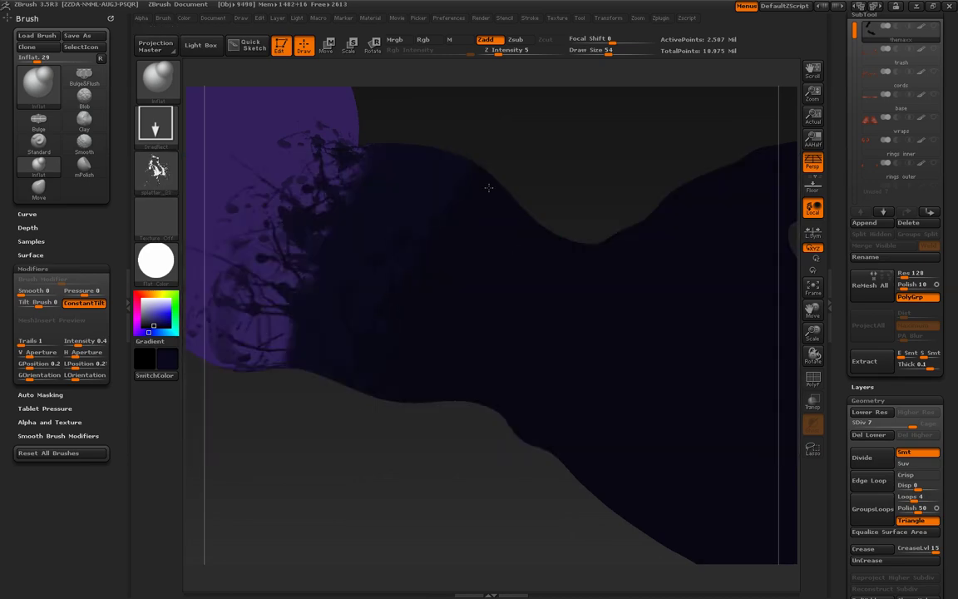
{"action": "left_click_drag", "start_coordinate": [526, 202], "coordinate": [500, 217]}
{"action": "left_click", "coordinate": [156, 170]}
{"action": "left_click", "coordinate": [496, 186]}
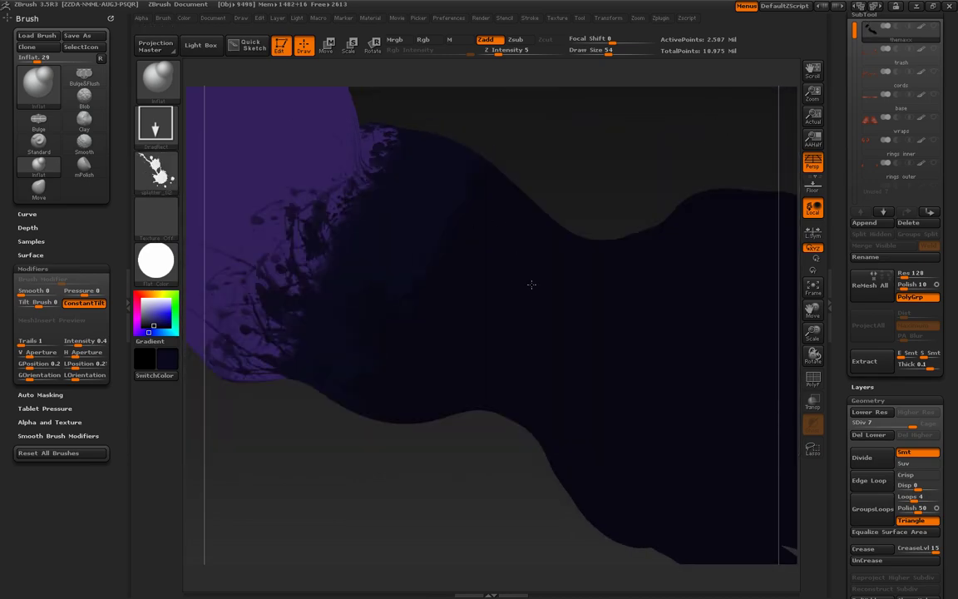
{"action": "left_click", "coordinate": [156, 170]}
{"action": "left_click", "coordinate": [474, 205]}
{"action": "left_click", "coordinate": [155, 171]}
{"action": "left_click_drag", "start_coordinate": [509, 162], "coordinate": [363, 306]}
{"action": "left_click", "coordinate": [482, 196]}
{"action": "left_click", "coordinate": [156, 170]}
{"action": "mouse_move", "coordinate": [559, 219]}
{"action": "left_mouse_down"}
{"action": "mouse_move", "coordinate": [532, 229]}
{"action": "mouse_move", "coordinate": [375, 381]}
{"action": "mouse_move", "coordinate": [450, 256]}
{"action": "mouse_move", "coordinate": [380, 274]}
{"action": "left_mouse_up"}
{"action": "left_click", "coordinate": [517, 241]}
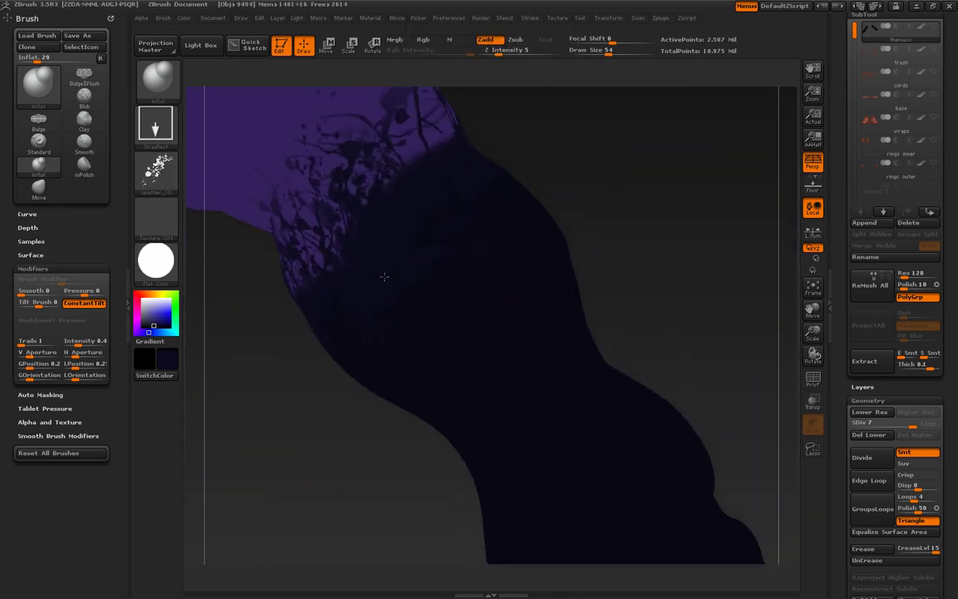
Step: Zoom in close on the purple edge and stamp more splatter from other angles with new alphas
{"action": "left_click_drag", "start_coordinate": [813, 333], "coordinate": [513, 235]}
{"action": "left_click_drag", "start_coordinate": [812, 332], "coordinate": [387, 313]}
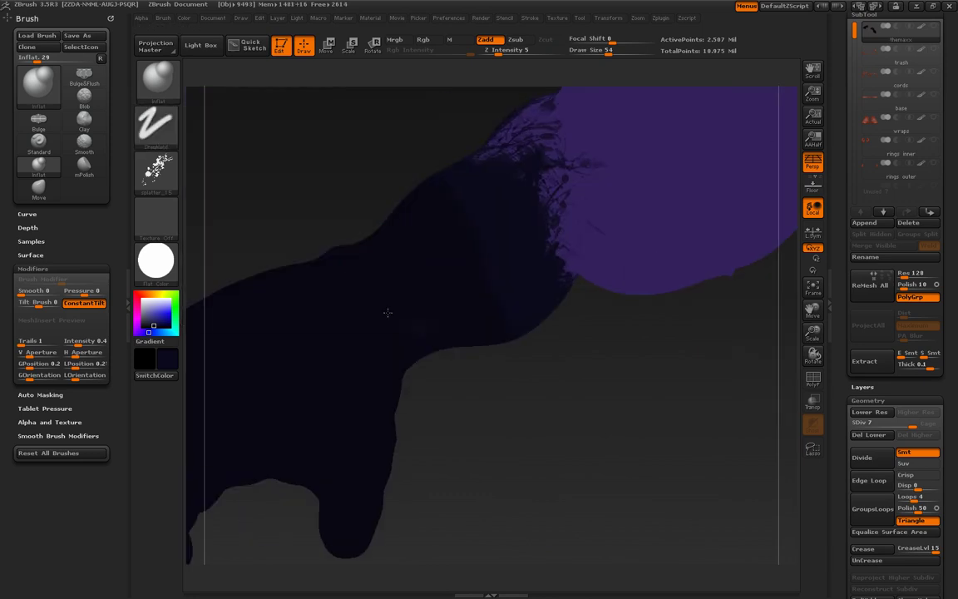
{"action": "left_click_drag", "start_coordinate": [576, 343], "coordinate": [456, 208]}
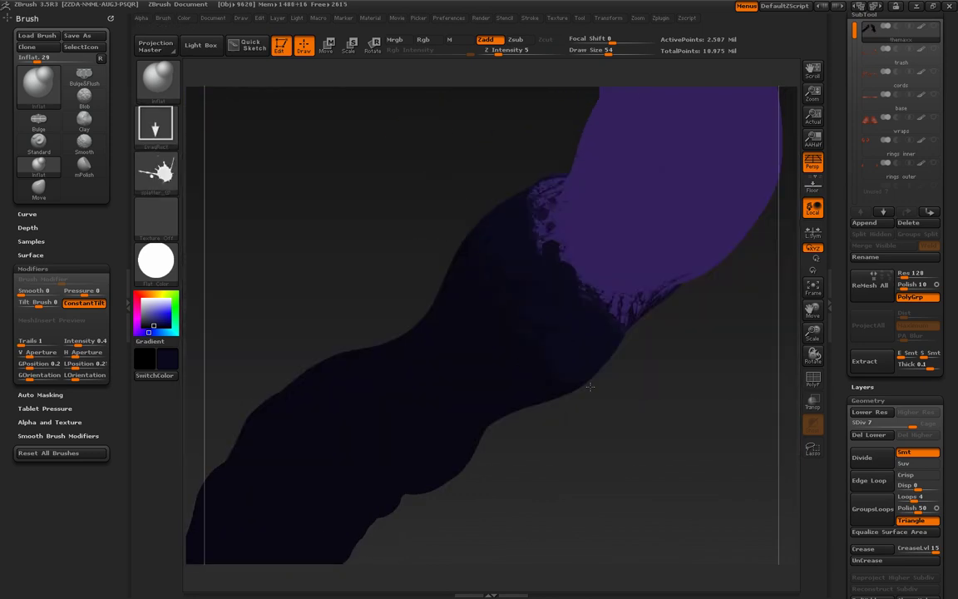
{"action": "mouse_move", "coordinate": [590, 386]}
{"action": "left_mouse_down"}
{"action": "mouse_move", "coordinate": [567, 367]}
{"action": "mouse_move", "coordinate": [381, 316]}
{"action": "mouse_move", "coordinate": [208, 217]}
{"action": "left_mouse_up"}
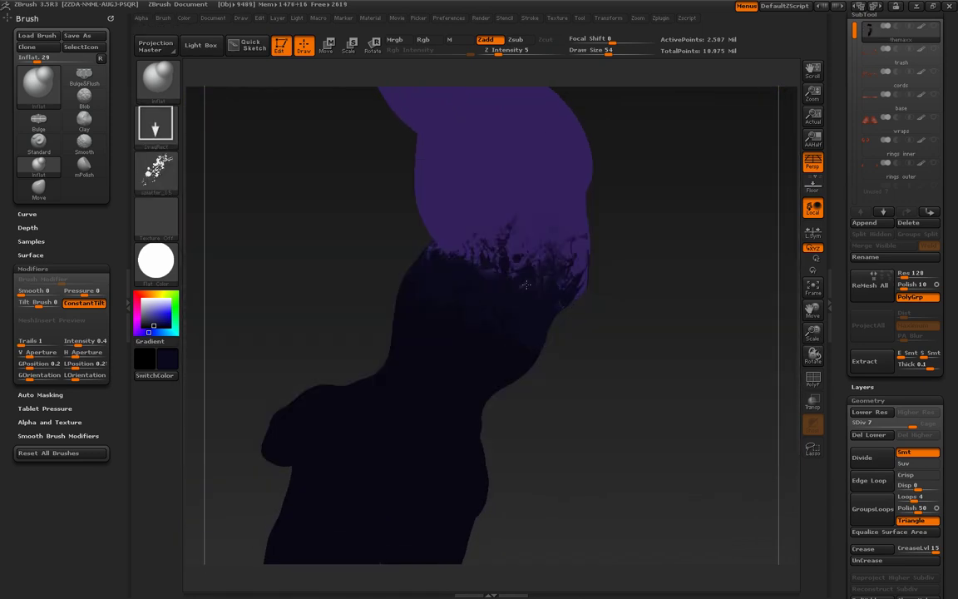
{"action": "left_click_drag", "start_coordinate": [525, 285], "coordinate": [578, 329]}
{"action": "mouse_move", "coordinate": [624, 362]}
{"action": "left_mouse_down"}
{"action": "mouse_move", "coordinate": [499, 360]}
{"action": "mouse_move", "coordinate": [475, 310]}
{"action": "mouse_move", "coordinate": [432, 291]}
{"action": "mouse_move", "coordinate": [461, 314]}
{"action": "mouse_move", "coordinate": [535, 314]}
{"action": "mouse_move", "coordinate": [198, 215]}
{"action": "mouse_move", "coordinate": [374, 275]}
{"action": "left_mouse_up"}
{"action": "key", "text": "b"}
{"action": "left_click", "coordinate": [156, 171]}
{"action": "left_click", "coordinate": [526, 295]}
{"action": "left_click", "coordinate": [156, 171]}
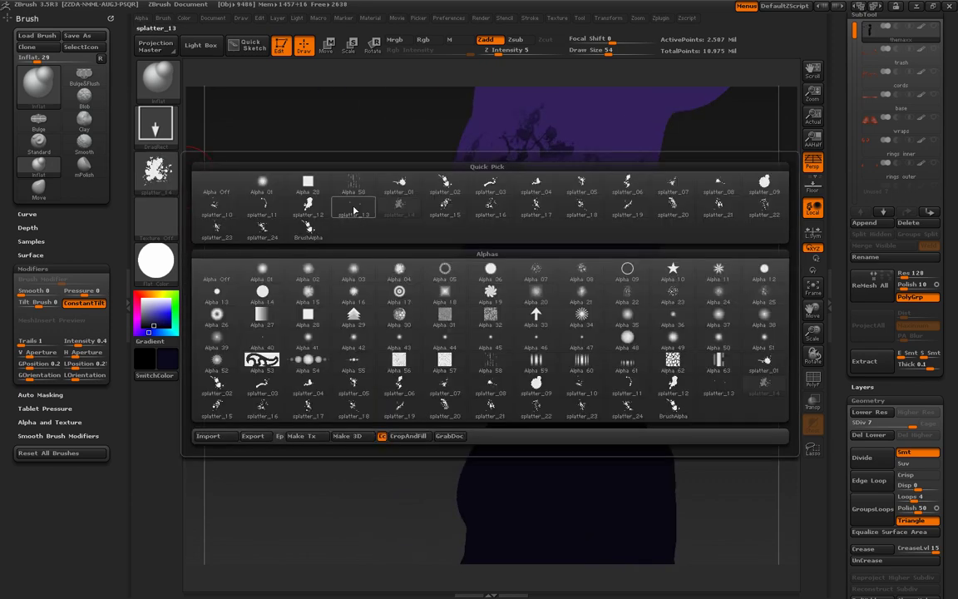
{"action": "left_click", "coordinate": [499, 275]}
{"action": "mouse_move", "coordinate": [524, 218]}
{"action": "left_mouse_down"}
{"action": "mouse_move", "coordinate": [509, 268]}
{"action": "mouse_move", "coordinate": [569, 282]}
{"action": "mouse_move", "coordinate": [434, 261]}
{"action": "left_mouse_up"}
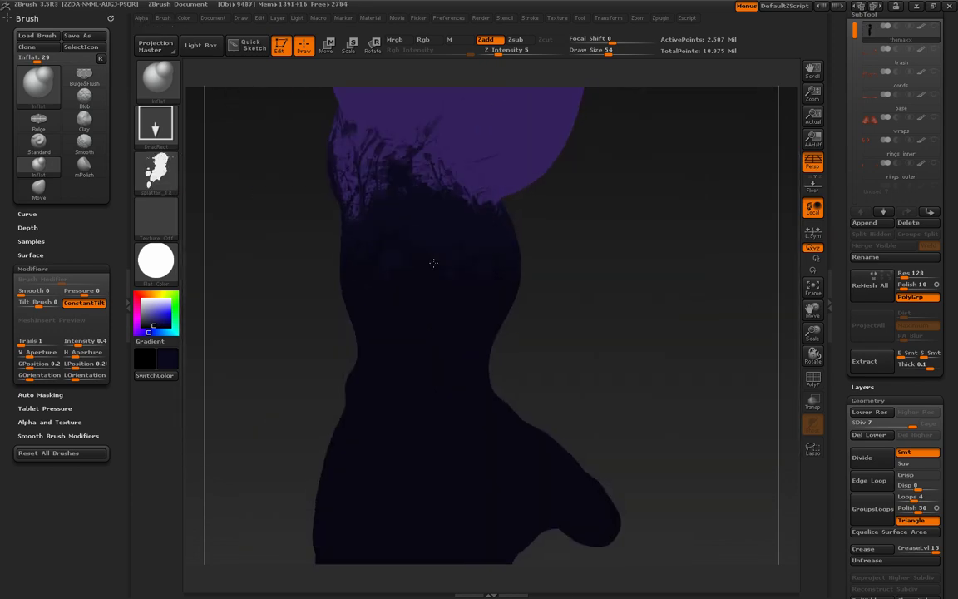
{"action": "left_click", "coordinate": [156, 170]}
{"action": "left_click", "coordinate": [509, 273]}
{"action": "mouse_move", "coordinate": [509, 273]}
{"action": "left_mouse_down"}
{"action": "mouse_move", "coordinate": [625, 297]}
{"action": "mouse_move", "coordinate": [601, 288]}
{"action": "mouse_move", "coordinate": [665, 296]}
{"action": "mouse_move", "coordinate": [648, 176]}
{"action": "mouse_move", "coordinate": [649, 203]}
{"action": "mouse_move", "coordinate": [336, 332]}
{"action": "mouse_move", "coordinate": [588, 213]}
{"action": "left_mouse_up"}
{"action": "left_click", "coordinate": [155, 125]}
Step: Return to the FreeHand stroke, use the SkinShade4 material and fill the hand yellow
{"action": "left_click", "coordinate": [308, 141]}
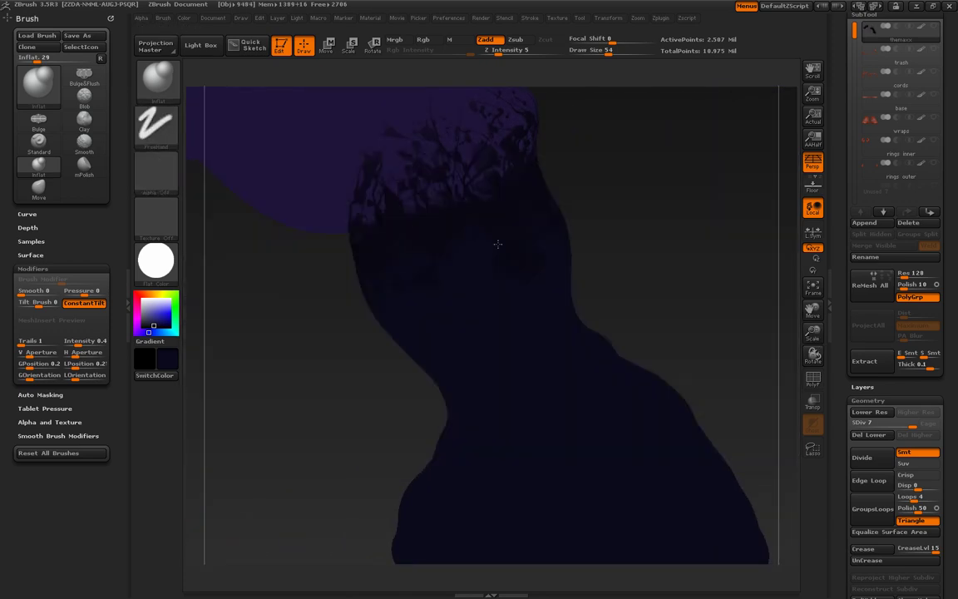
{"action": "left_click", "coordinate": [156, 261]}
{"action": "left_click", "coordinate": [299, 344]}
{"action": "left_click", "coordinate": [183, 18]}
{"action": "left_click", "coordinate": [212, 218]}
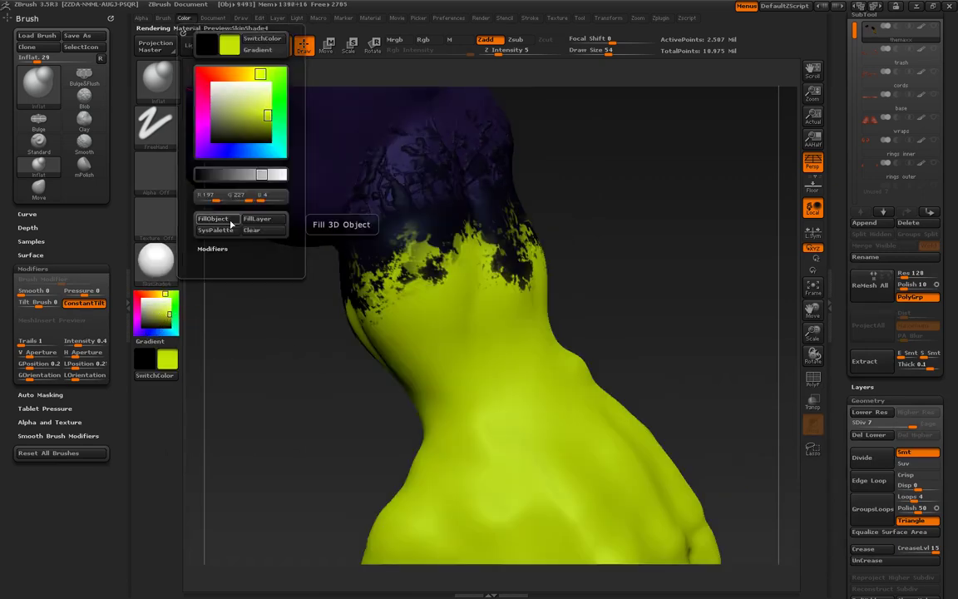
Step: Turn off Colorize and smooth down the raised splatter ridges on the wrist
{"action": "left_click_drag", "start_coordinate": [333, 250], "coordinate": [500, 274]}
{"action": "mouse_move", "coordinate": [727, 239]}
{"action": "left_mouse_down"}
{"action": "mouse_move", "coordinate": [522, 224]}
{"action": "mouse_move", "coordinate": [668, 249]}
{"action": "mouse_move", "coordinate": [790, 328]}
{"action": "left_mouse_up"}
{"action": "key", "text": "shift"}
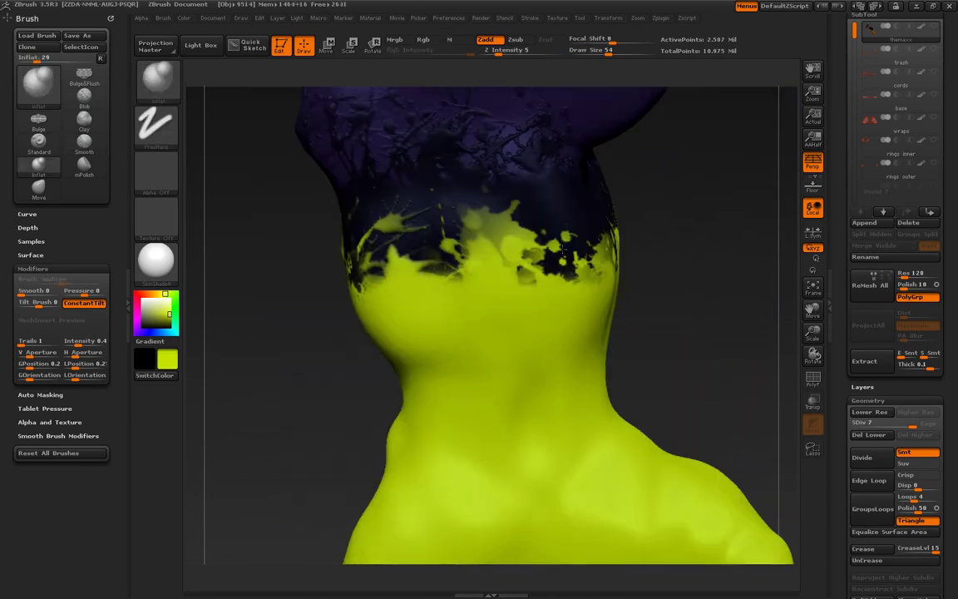
{"action": "left_click", "coordinate": [865, 343]}
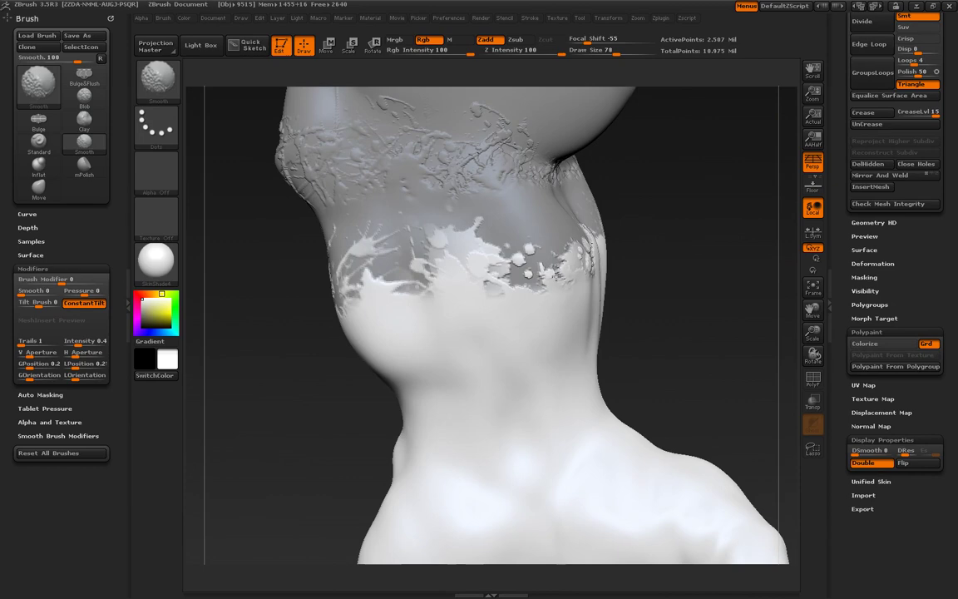
{"action": "mouse_move", "coordinate": [429, 266]}
{"action": "left_mouse_down"}
{"action": "mouse_move", "coordinate": [513, 296]}
{"action": "mouse_move", "coordinate": [641, 300]}
{"action": "mouse_move", "coordinate": [289, 269]}
{"action": "left_mouse_up"}
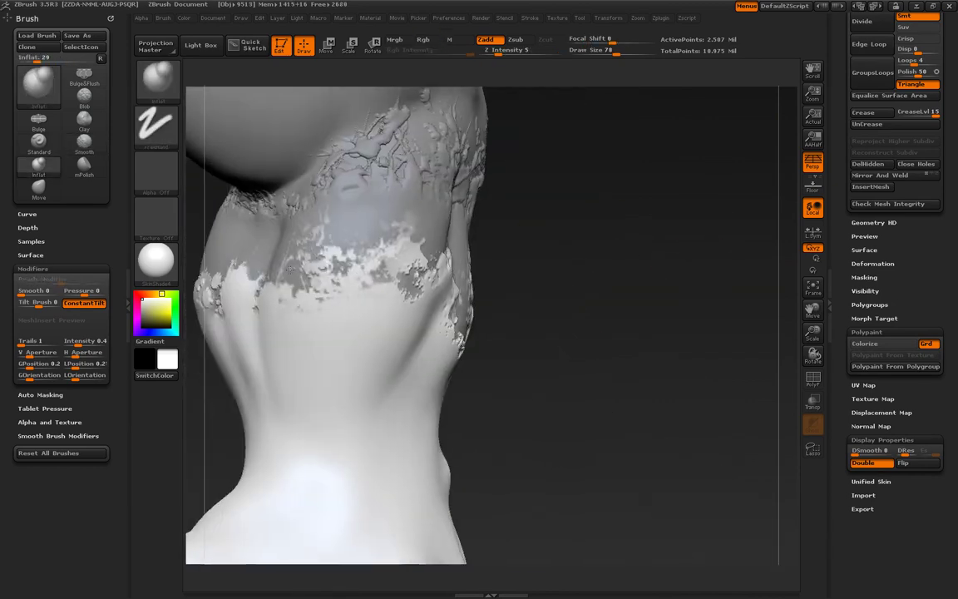
{"action": "mouse_move", "coordinate": [404, 266]}
{"action": "left_mouse_down"}
{"action": "mouse_move", "coordinate": [309, 271]}
{"action": "mouse_move", "coordinate": [505, 275]}
{"action": "left_mouse_up"}
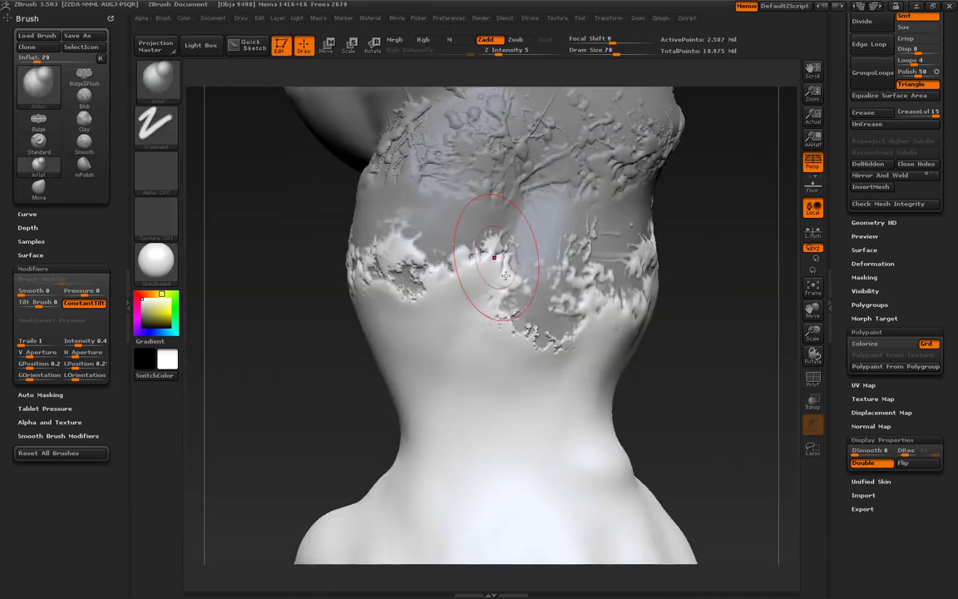
{"action": "mouse_move", "coordinate": [727, 339]}
{"action": "left_mouse_down"}
{"action": "mouse_move", "coordinate": [385, 306]}
{"action": "mouse_move", "coordinate": [498, 385]}
{"action": "mouse_move", "coordinate": [436, 289]}
{"action": "left_mouse_up"}
{"action": "left_click_drag", "start_coordinate": [516, 342], "coordinate": [454, 333]}
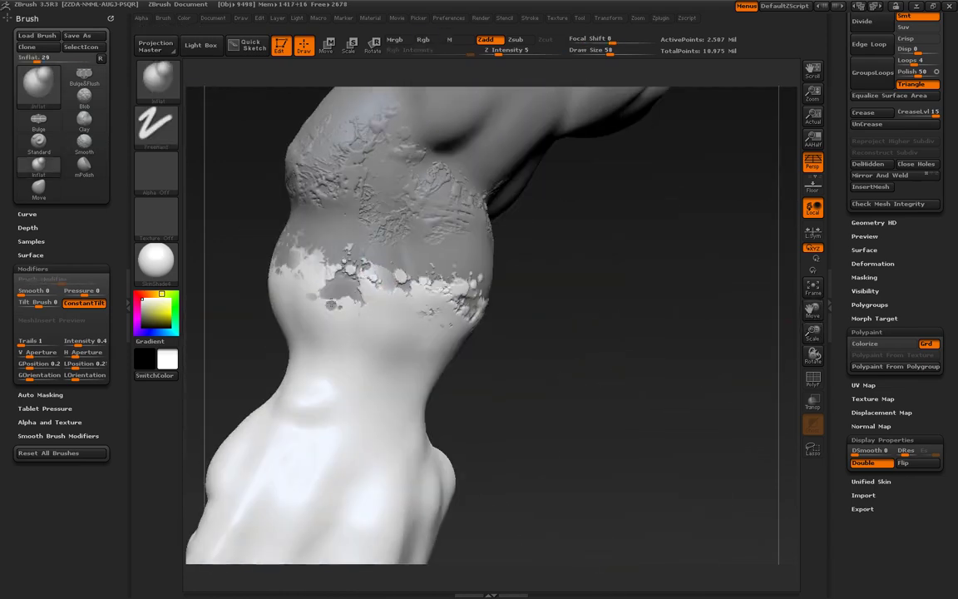
{"action": "mouse_move", "coordinate": [387, 284]}
{"action": "left_mouse_down"}
{"action": "mouse_move", "coordinate": [466, 316]}
{"action": "mouse_move", "coordinate": [499, 350]}
{"action": "left_mouse_up"}
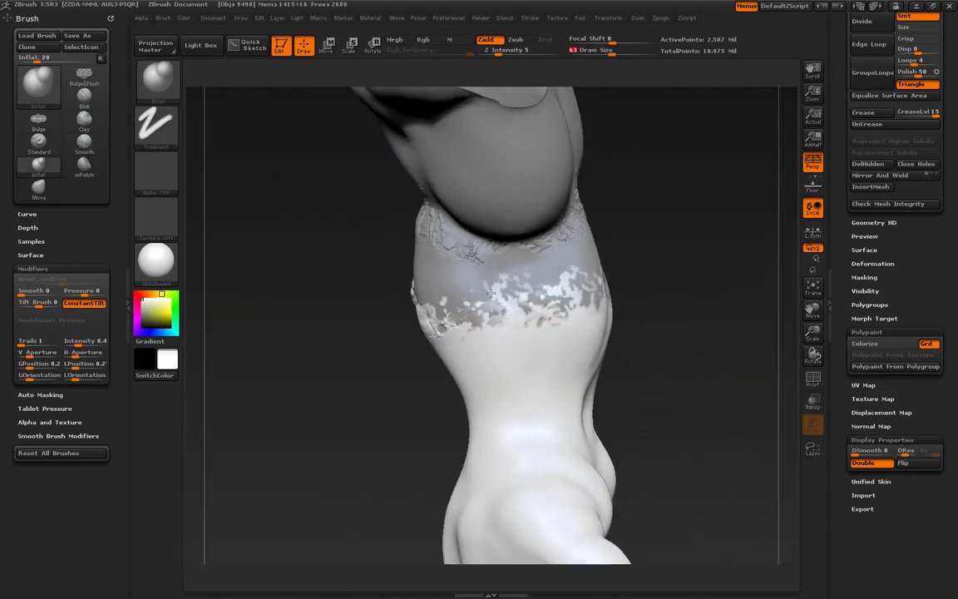
{"action": "left_click_drag", "start_coordinate": [668, 312], "coordinate": [550, 263]}
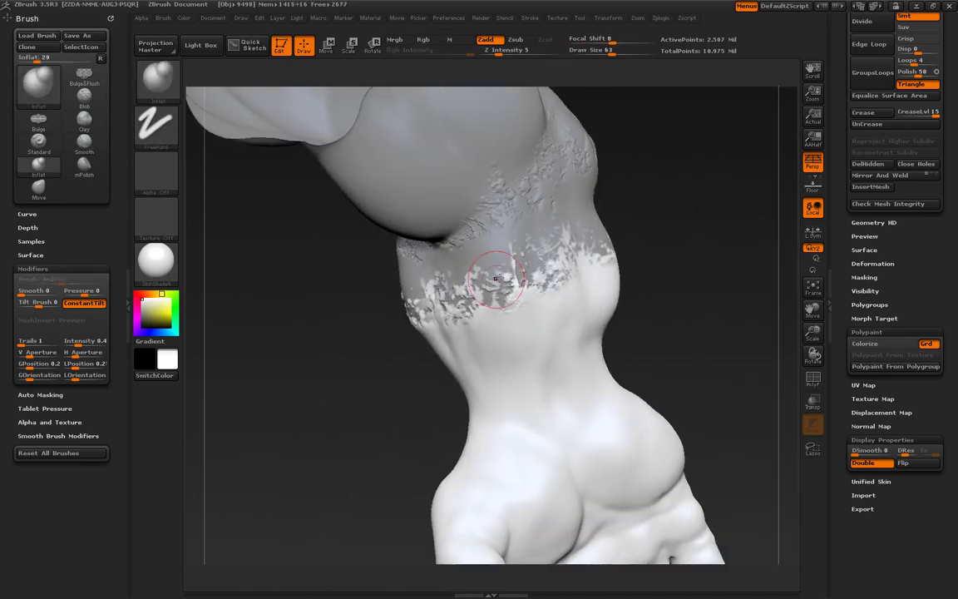
{"action": "left_click_drag", "start_coordinate": [496, 279], "coordinate": [476, 251]}
{"action": "mouse_move", "coordinate": [491, 293]}
{"action": "left_mouse_down"}
{"action": "mouse_move", "coordinate": [513, 400]}
{"action": "mouse_move", "coordinate": [466, 398]}
{"action": "mouse_move", "coordinate": [560, 304]}
{"action": "mouse_move", "coordinate": [348, 252]}
{"action": "mouse_move", "coordinate": [443, 281]}
{"action": "mouse_move", "coordinate": [499, 333]}
{"action": "left_mouse_up"}
Step: Show the paint again, enable Colorize and paint the feet dark brown
{"action": "left_click", "coordinate": [864, 344]}
{"action": "left_click_drag", "start_coordinate": [789, 331], "coordinate": [421, 315]}
{"action": "left_click", "coordinate": [183, 18]}
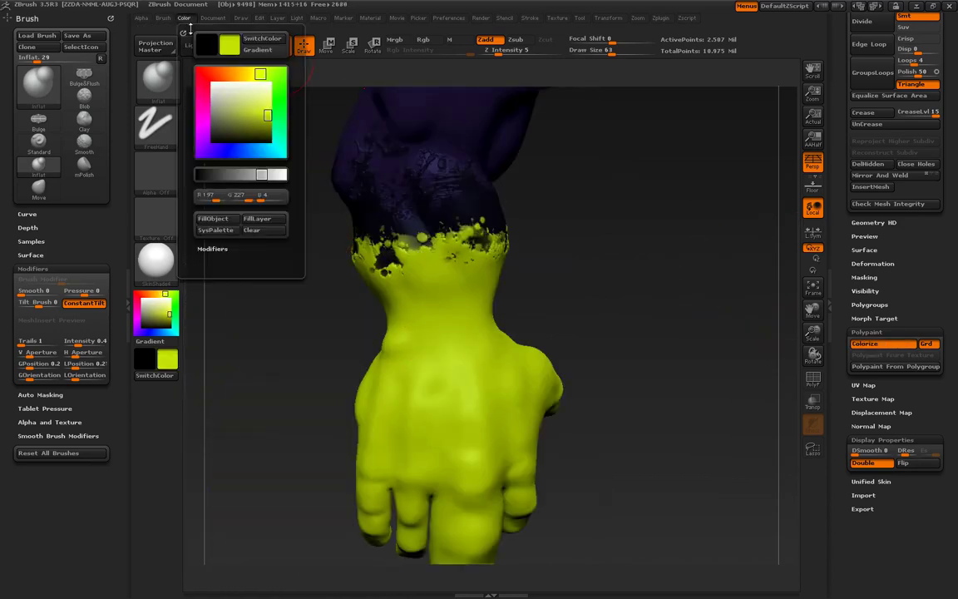
{"action": "mouse_move", "coordinate": [331, 227]}
{"action": "left_mouse_down"}
{"action": "mouse_move", "coordinate": [499, 250]}
{"action": "mouse_move", "coordinate": [614, 252]}
{"action": "mouse_move", "coordinate": [532, 290]}
{"action": "mouse_move", "coordinate": [375, 275]}
{"action": "left_mouse_up"}
{"action": "left_click", "coordinate": [155, 320]}
{"action": "left_click_drag", "start_coordinate": [250, 374], "coordinate": [438, 418]}
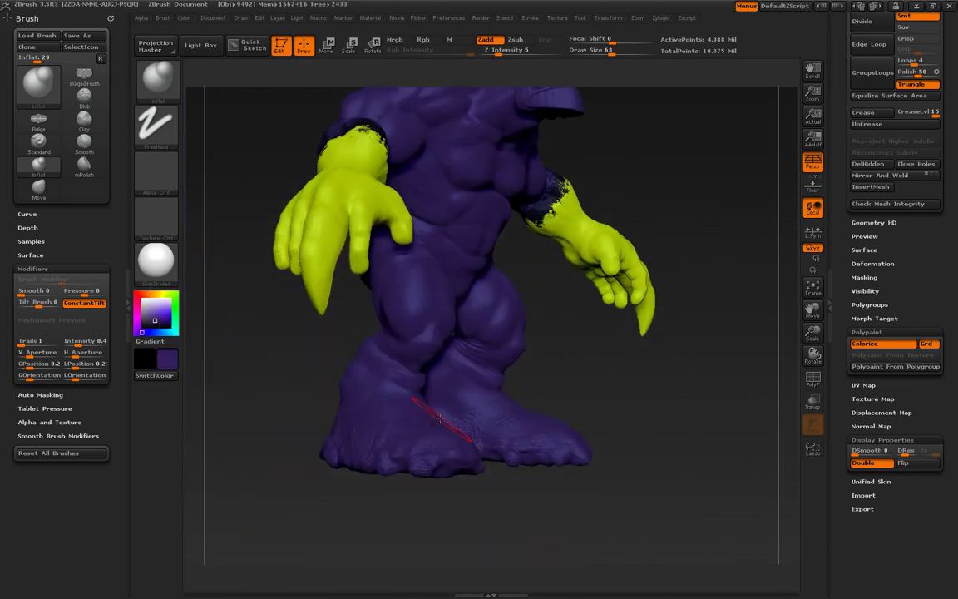
{"action": "left_click", "coordinate": [424, 39]}
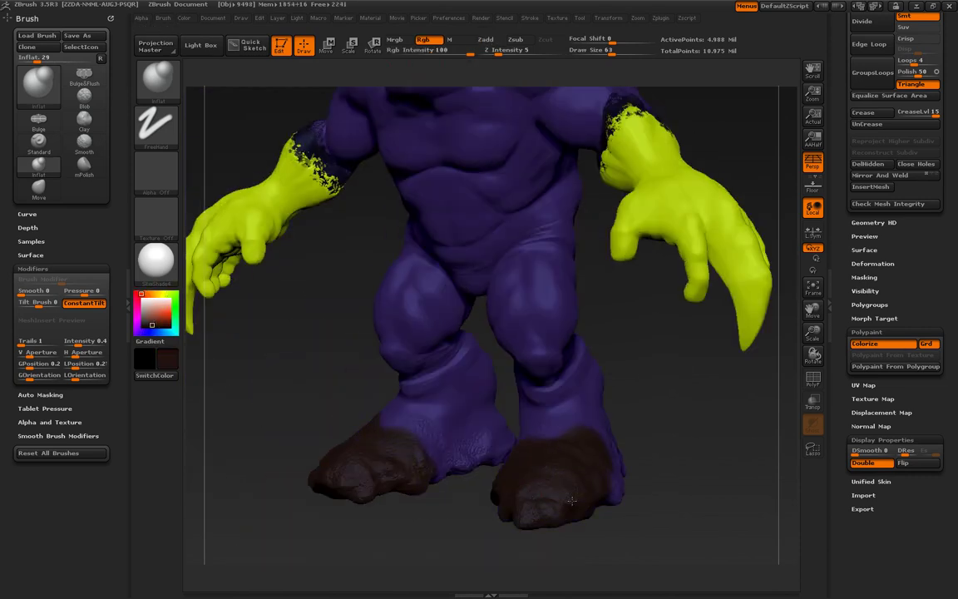
{"action": "left_click_drag", "start_coordinate": [350, 408], "coordinate": [505, 379]}
Step: Inspect the feet up close, then make the wraps subtool visible in the SubTool list
{"action": "left_click_drag", "start_coordinate": [517, 325], "coordinate": [556, 410]}
{"action": "left_click_drag", "start_coordinate": [489, 371], "coordinate": [587, 40]}
{"action": "mouse_move", "coordinate": [463, 298]}
{"action": "left_mouse_down"}
{"action": "mouse_move", "coordinate": [316, 345]}
{"action": "mouse_move", "coordinate": [428, 253]}
{"action": "left_mouse_up"}
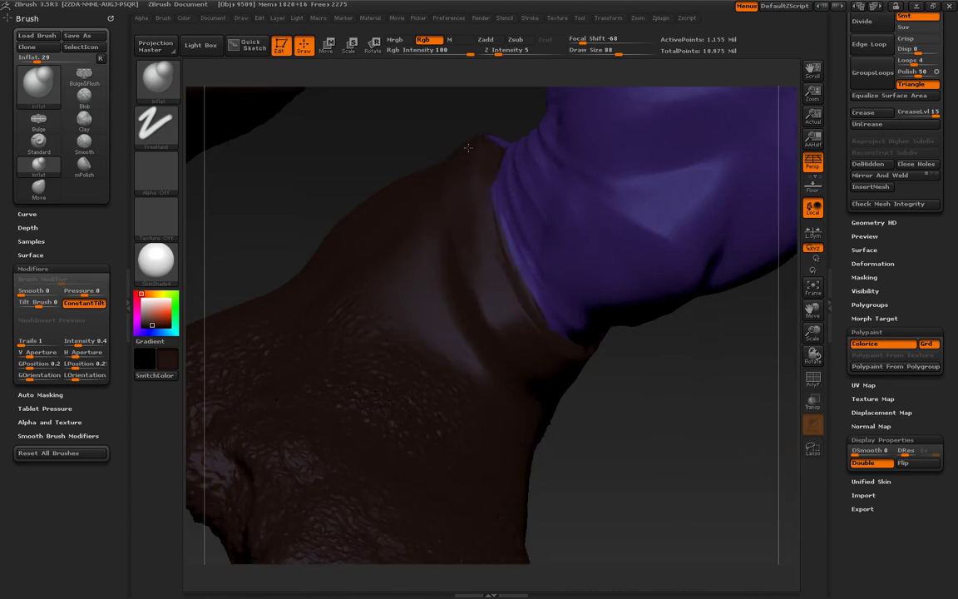
{"action": "left_click_drag", "start_coordinate": [467, 147], "coordinate": [528, 141]}
{"action": "mouse_move", "coordinate": [818, 318]}
{"action": "left_mouse_down"}
{"action": "mouse_move", "coordinate": [449, 182]}
{"action": "mouse_move", "coordinate": [501, 306]}
{"action": "left_mouse_up"}
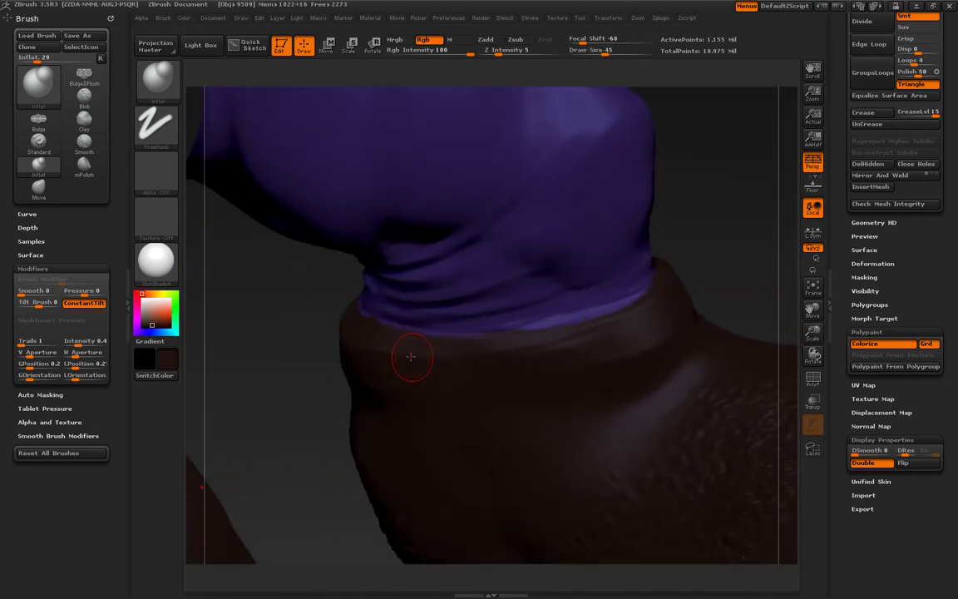
{"action": "mouse_move", "coordinate": [614, 296]}
{"action": "left_mouse_down"}
{"action": "mouse_move", "coordinate": [737, 235]}
{"action": "mouse_move", "coordinate": [798, 236]}
{"action": "left_mouse_up"}
{"action": "left_click", "coordinate": [864, 80]}
{"action": "mouse_move", "coordinate": [748, 200]}
{"action": "left_mouse_down"}
{"action": "mouse_move", "coordinate": [727, 192]}
{"action": "mouse_move", "coordinate": [594, 260]}
{"action": "mouse_move", "coordinate": [634, 255]}
{"action": "left_mouse_up"}
Step: Fill the outer rings subtool dark brown and the cords subtool grey
{"action": "left_click", "coordinate": [183, 17]}
{"action": "left_click", "coordinate": [212, 218]}
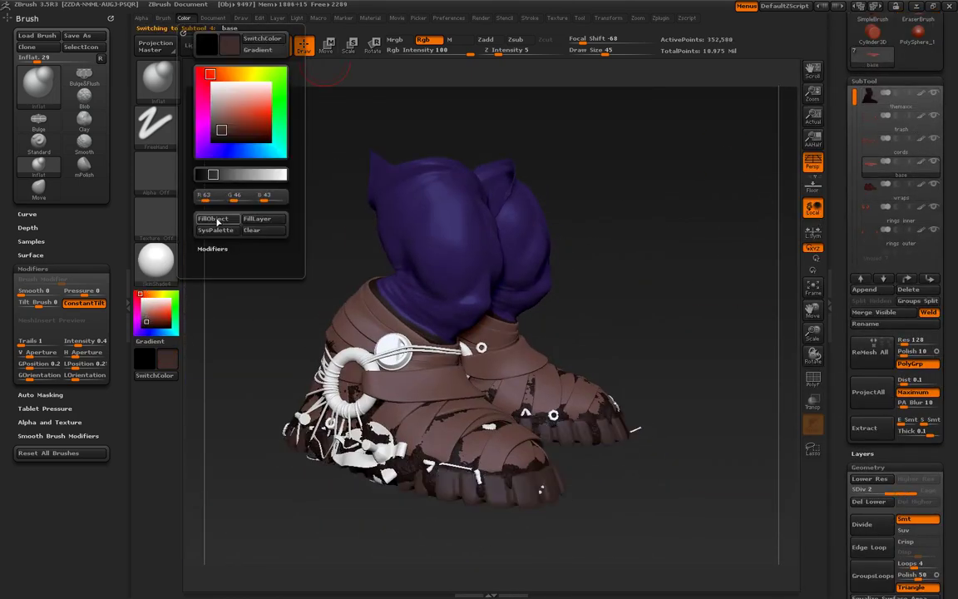
{"action": "left_click", "coordinate": [183, 17]}
{"action": "left_click_drag", "start_coordinate": [233, 166], "coordinate": [175, 306]}
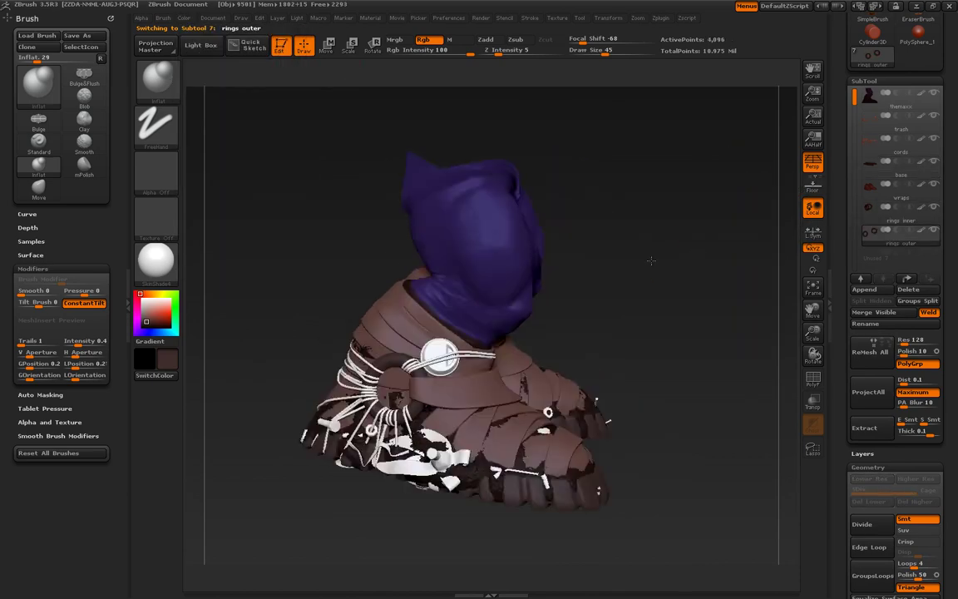
{"action": "left_click", "coordinate": [183, 17]}
{"action": "left_click", "coordinate": [212, 218]}
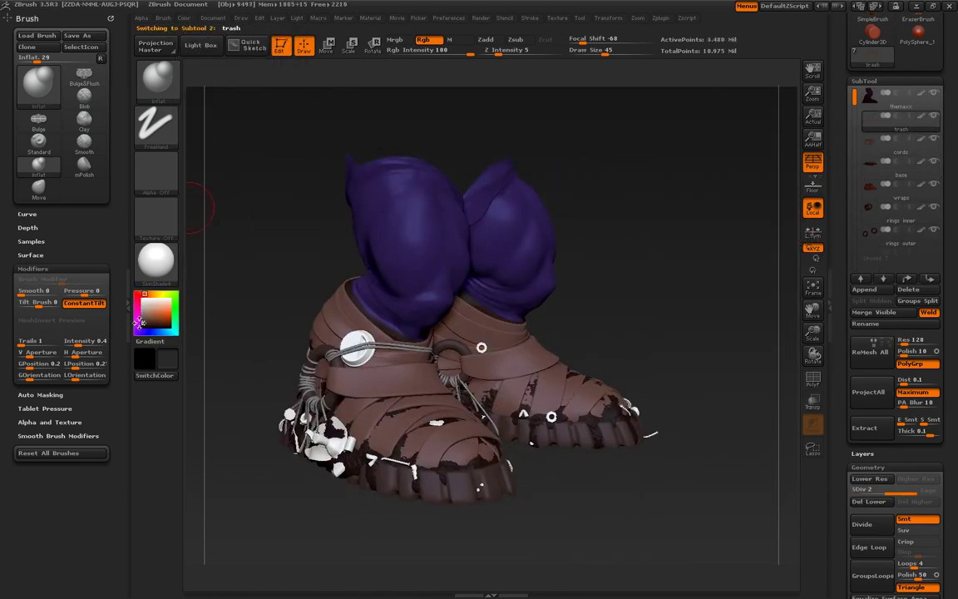
Step: Zoom in on one shoe in three-quarter view and expand the polygroup options
{"action": "left_click_drag", "start_coordinate": [249, 367], "coordinate": [160, 305]}
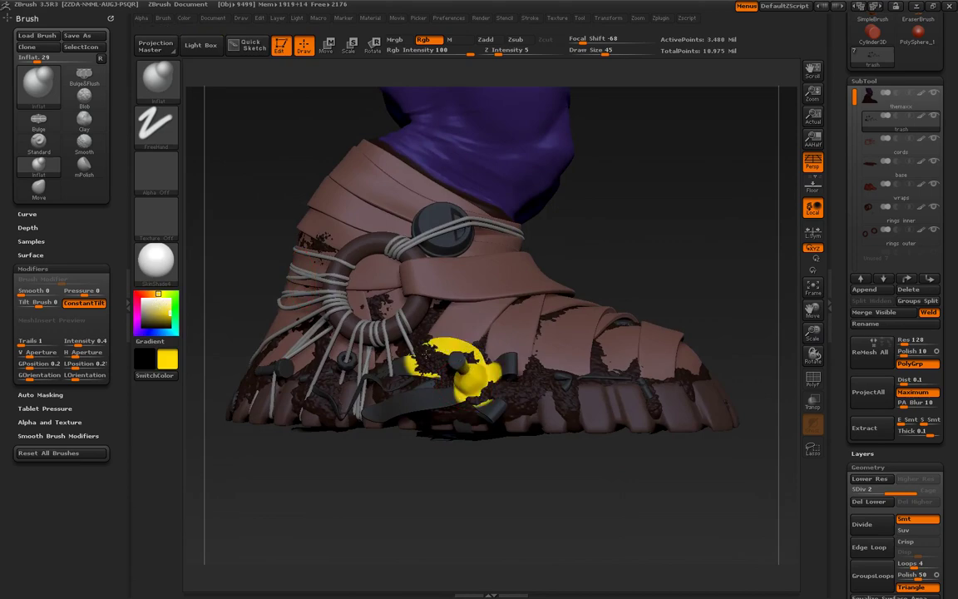
{"action": "mouse_move", "coordinate": [496, 500]}
{"action": "left_mouse_down"}
{"action": "mouse_move", "coordinate": [712, 367]}
{"action": "mouse_move", "coordinate": [731, 299]}
{"action": "left_mouse_up"}
{"action": "scroll", "coordinate": [880, 320], "scroll_direction": "down", "scroll_amount": 5}
{"action": "left_click", "coordinate": [870, 336]}
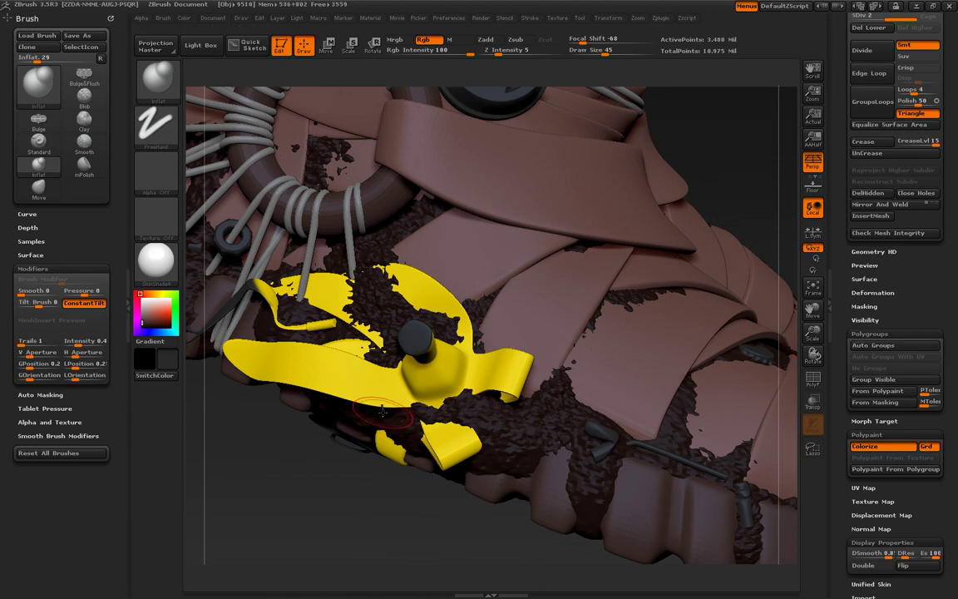
Step: Toggle PolyF to check the polygroups, then paint the trash piece in the wraps yellow
{"action": "key", "text": "shift+f"}
{"action": "mouse_move", "coordinate": [391, 299]}
{"action": "left_mouse_down"}
{"action": "mouse_move", "coordinate": [667, 348]}
{"action": "mouse_move", "coordinate": [646, 391]}
{"action": "left_mouse_up"}
{"action": "key", "text": "shift+f"}
{"action": "left_click_drag", "start_coordinate": [636, 293], "coordinate": [617, 306]}
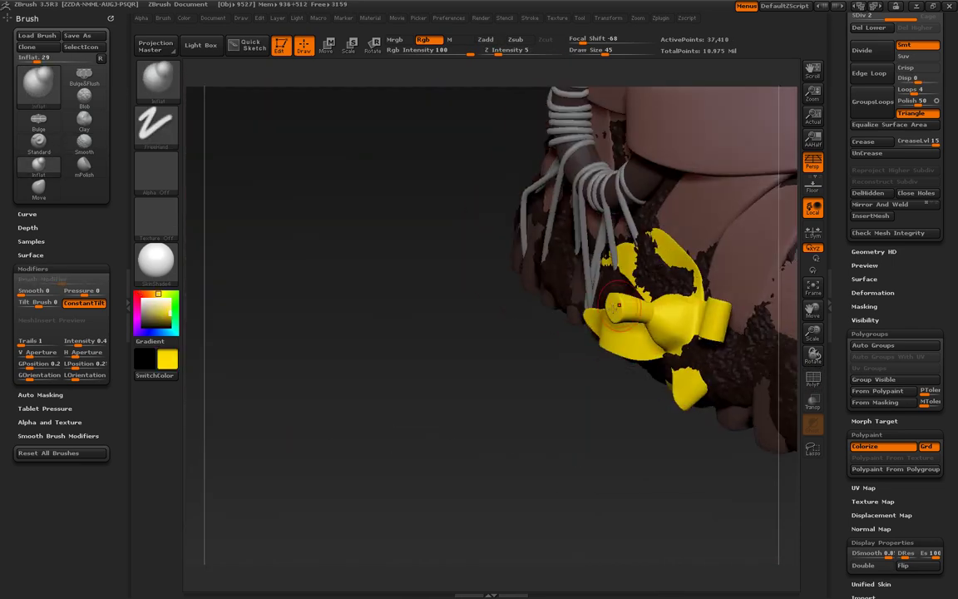
{"action": "left_click_drag", "start_coordinate": [409, 346], "coordinate": [420, 49]}
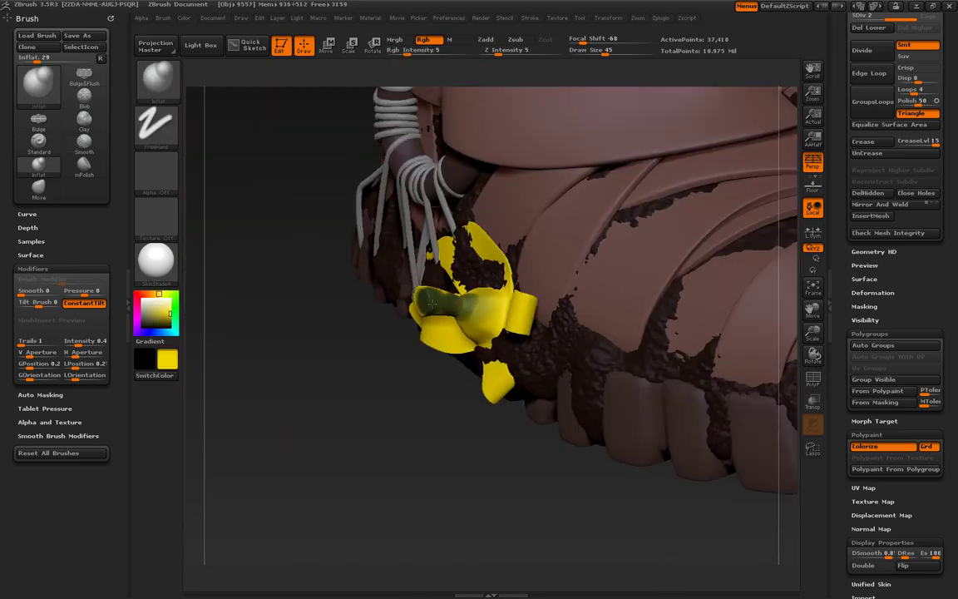
{"action": "mouse_move", "coordinate": [432, 305]}
{"action": "left_mouse_down"}
{"action": "mouse_move", "coordinate": [415, 331]}
{"action": "mouse_move", "coordinate": [200, 274]}
{"action": "left_mouse_up"}
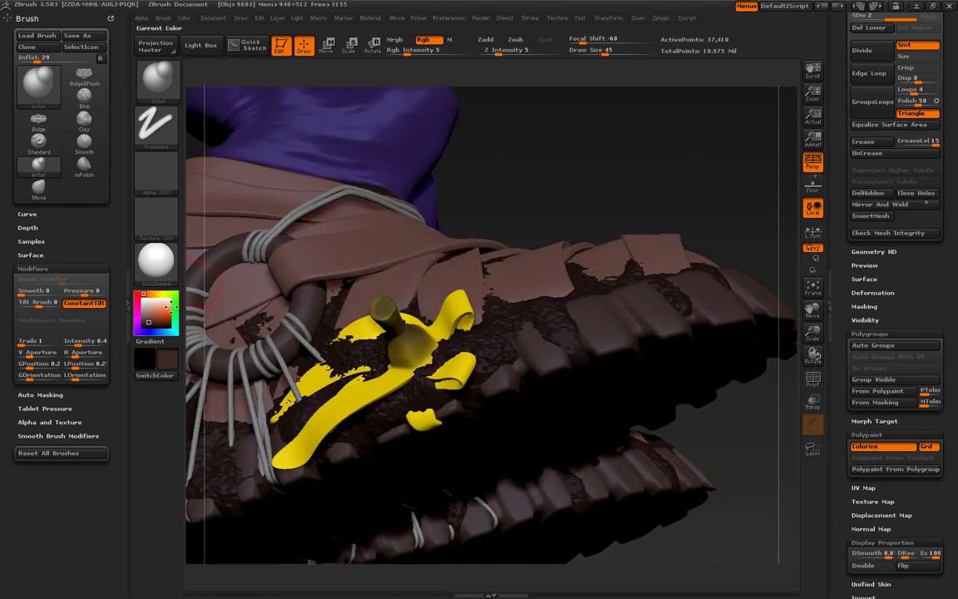
{"action": "left_click_drag", "start_coordinate": [311, 561], "coordinate": [350, 532]}
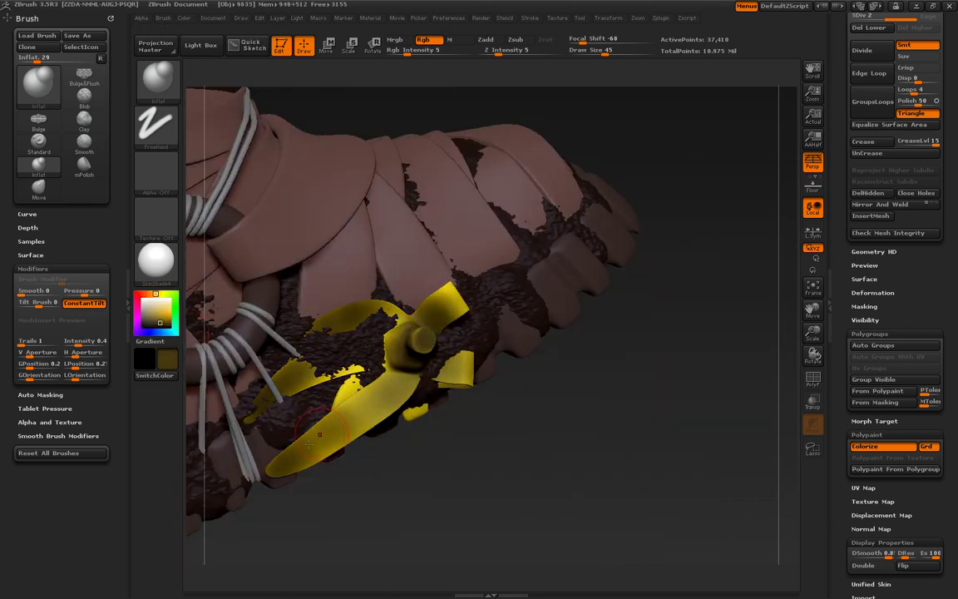
{"action": "left_click_drag", "start_coordinate": [421, 314], "coordinate": [499, 249]}
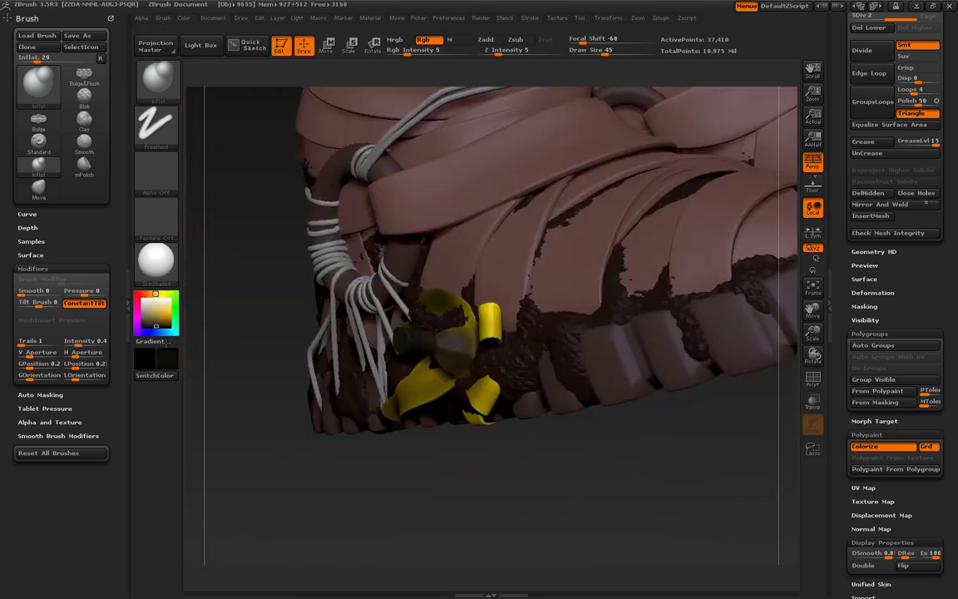
{"action": "mouse_move", "coordinate": [155, 312]}
{"action": "left_mouse_down"}
{"action": "mouse_move", "coordinate": [416, 316]}
{"action": "mouse_move", "coordinate": [454, 326]}
{"action": "left_mouse_up"}
{"action": "left_click", "coordinate": [155, 170]}
Step: Choose a spotty noise alpha and speckle dark grime over the yellow trash piece
{"action": "left_click", "coordinate": [285, 344]}
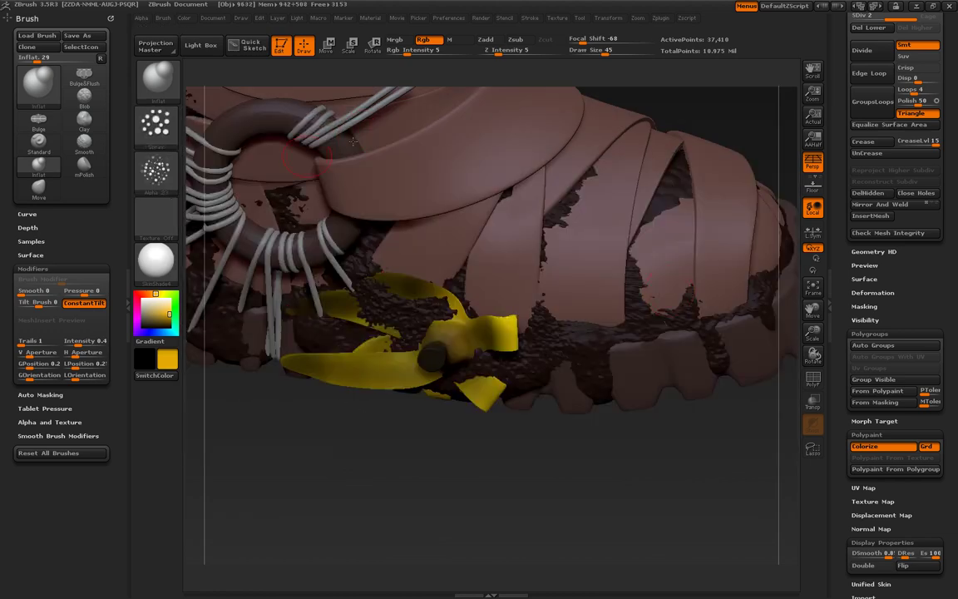
{"action": "mouse_move", "coordinate": [506, 400]}
{"action": "left_mouse_down"}
{"action": "mouse_move", "coordinate": [466, 366]}
{"action": "mouse_move", "coordinate": [391, 332]}
{"action": "mouse_move", "coordinate": [422, 337]}
{"action": "mouse_move", "coordinate": [324, 309]}
{"action": "left_mouse_up"}
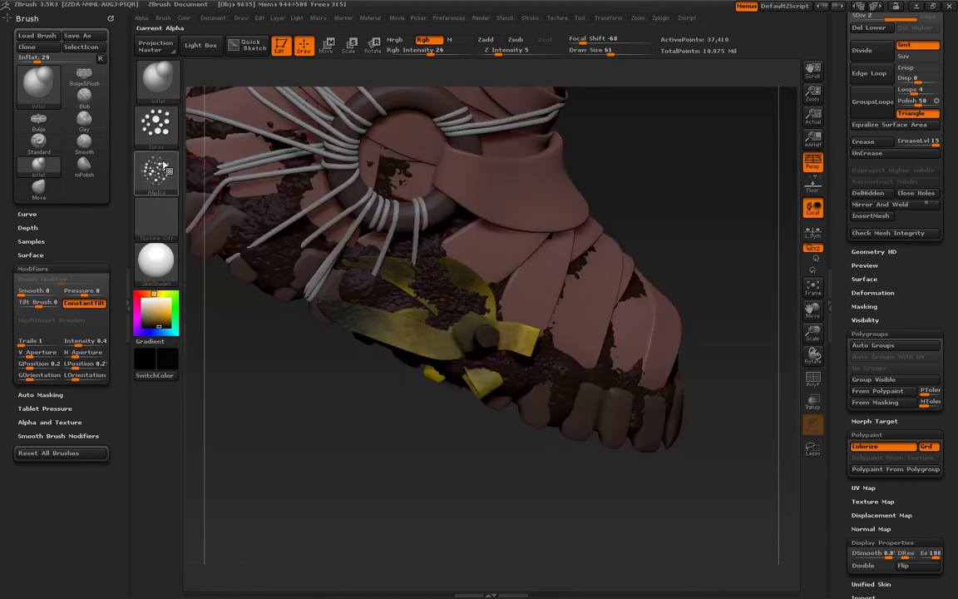
{"action": "left_click", "coordinate": [164, 168]}
{"action": "left_click", "coordinate": [377, 161]}
{"action": "mouse_move", "coordinate": [275, 349]}
{"action": "left_mouse_down"}
{"action": "mouse_move", "coordinate": [166, 312]}
{"action": "mouse_move", "coordinate": [414, 368]}
{"action": "left_mouse_up"}
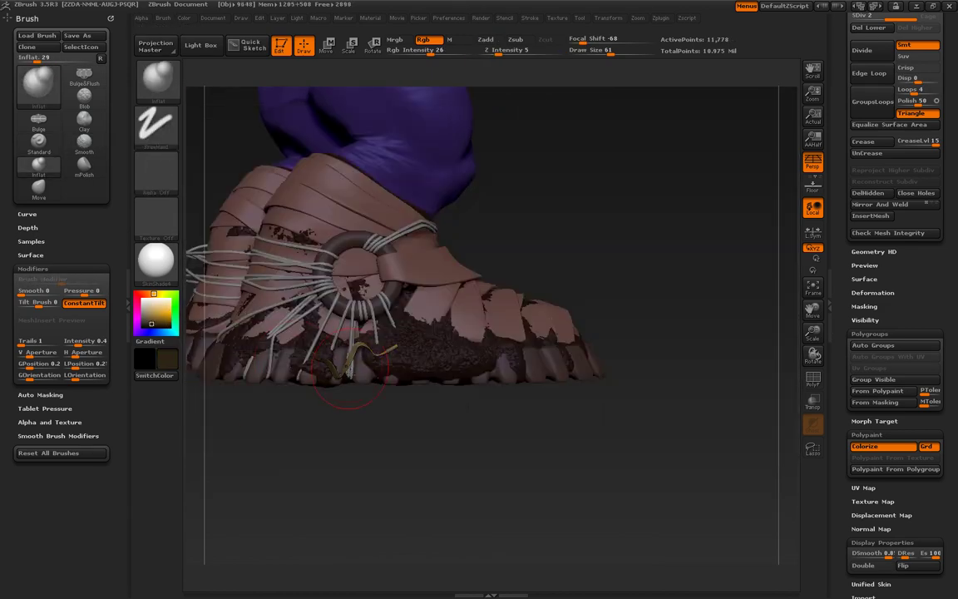
{"action": "mouse_move", "coordinate": [358, 416]}
{"action": "left_mouse_down"}
{"action": "mouse_move", "coordinate": [374, 443]}
{"action": "mouse_move", "coordinate": [404, 328]}
{"action": "left_mouse_up"}
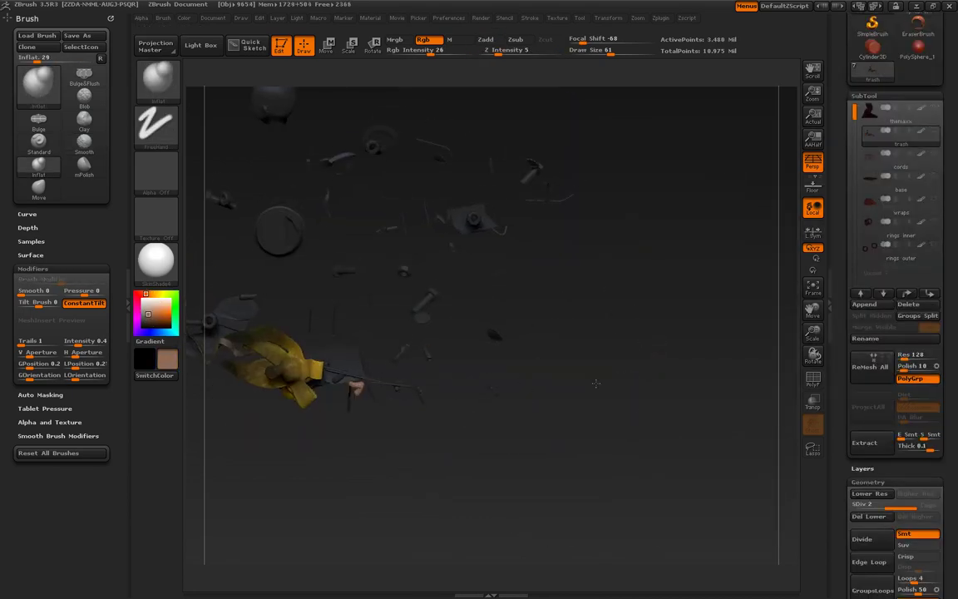
Step: Isolate single trash pieces in turn with Ctrl+Shift+click, unhiding all between picks
{"action": "left_click", "coordinate": [421, 397], "text": "alt"}
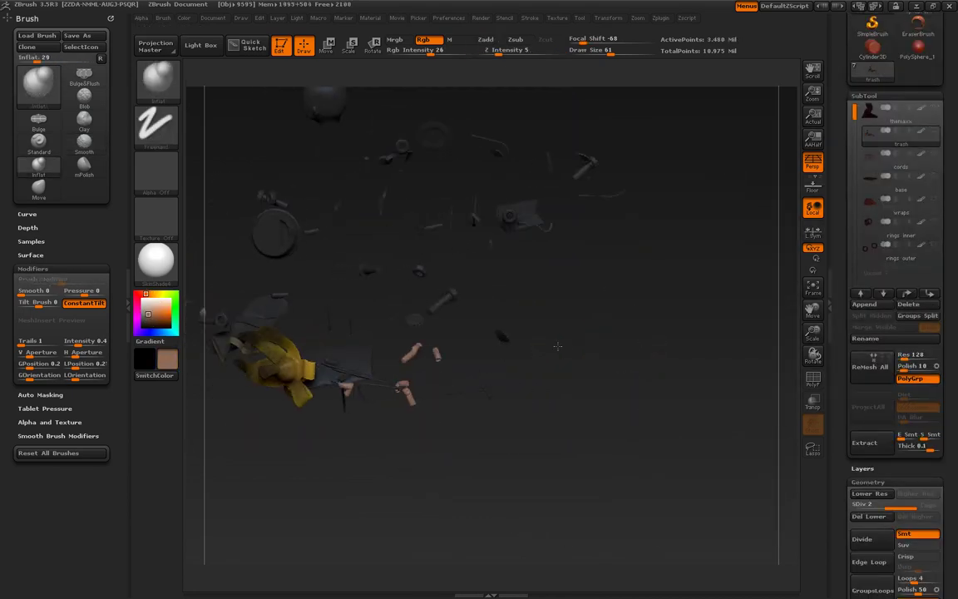
{"action": "left_click", "coordinate": [516, 258], "text": "ctrl+shift"}
{"action": "left_click", "coordinate": [507, 296], "text": "ctrl+shift"}
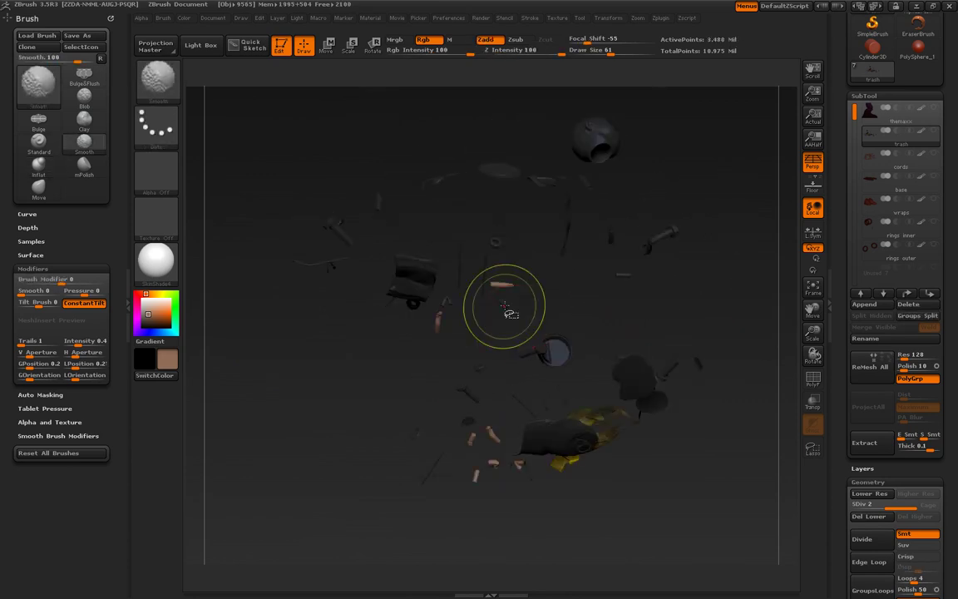
{"action": "left_click", "coordinate": [505, 309], "text": "ctrl+shift"}
{"action": "left_click", "coordinate": [633, 274], "text": "ctrl+shift"}
{"action": "left_click", "coordinate": [550, 268], "text": "ctrl+shift"}
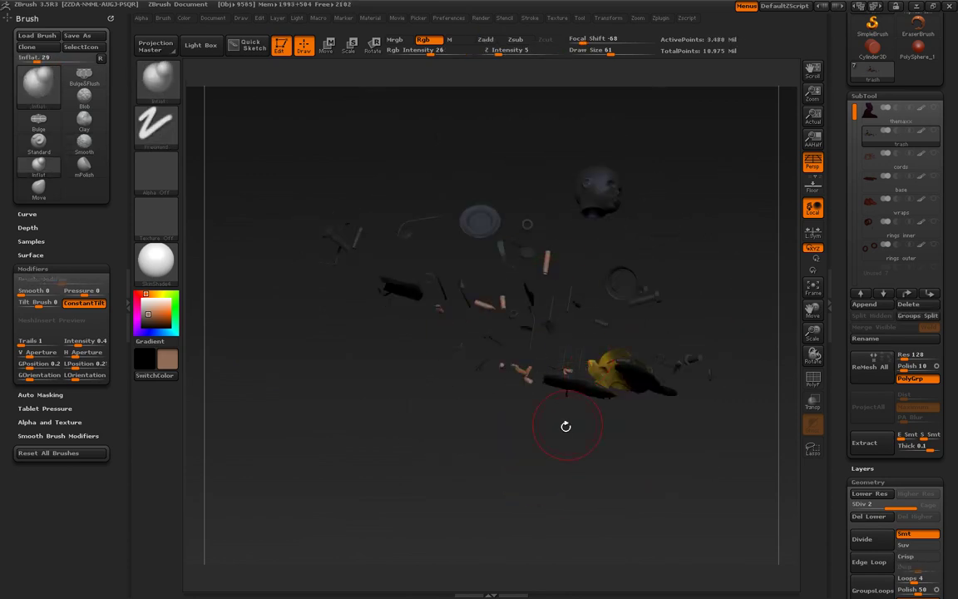
{"action": "left_click_drag", "start_coordinate": [566, 426], "coordinate": [438, 353]}
{"action": "left_click", "coordinate": [566, 253], "text": "ctrl+shift"}
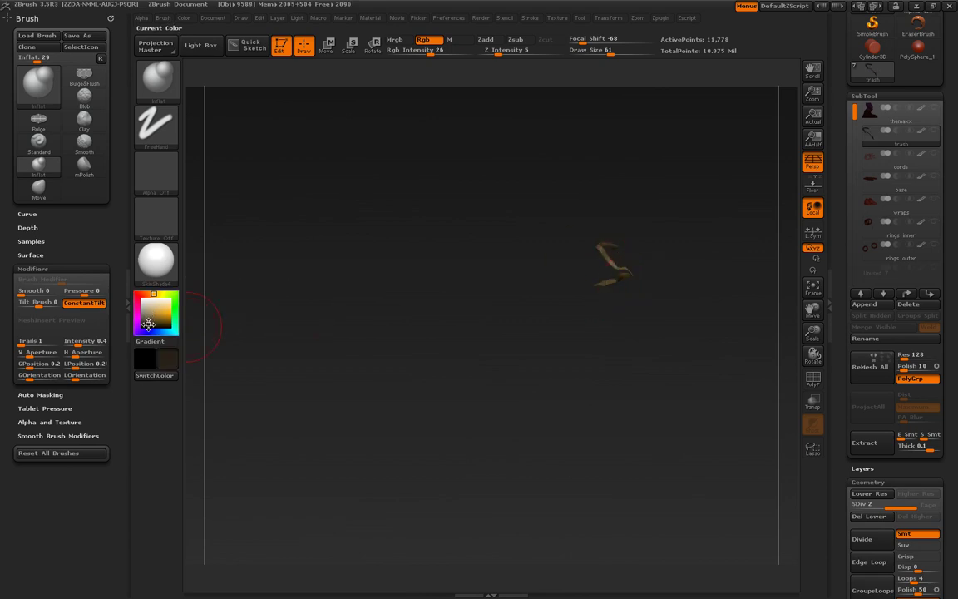
Step: Isolate small trash pieces and paint them pale yellow and dark green, then unhide all
{"action": "left_click", "coordinate": [445, 277], "text": "ctrl+shift"}
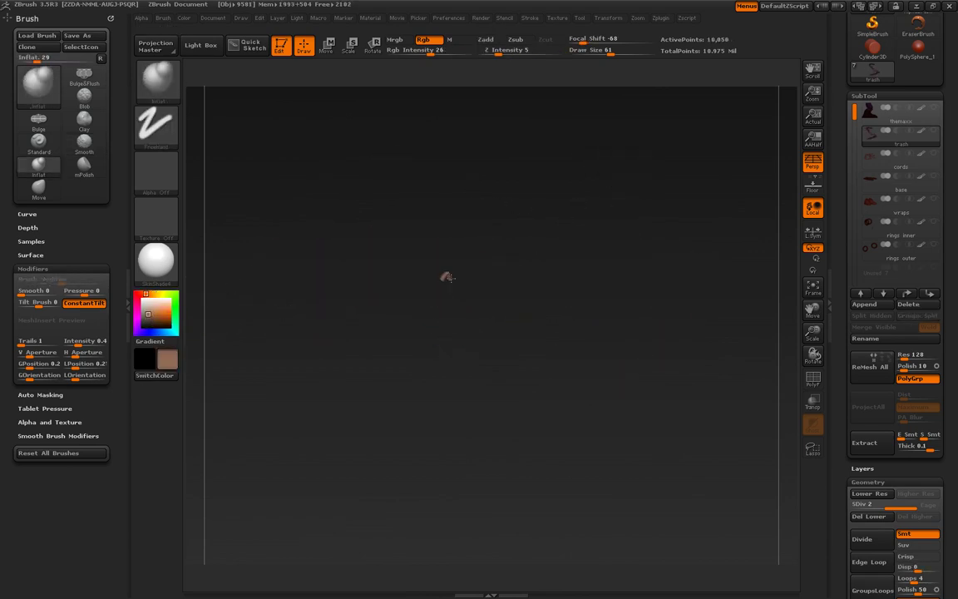
{"action": "left_click", "coordinate": [394, 351], "text": "ctrl+shift"}
{"action": "left_click_drag", "start_coordinate": [604, 333], "coordinate": [499, 316], "text": "shift"}
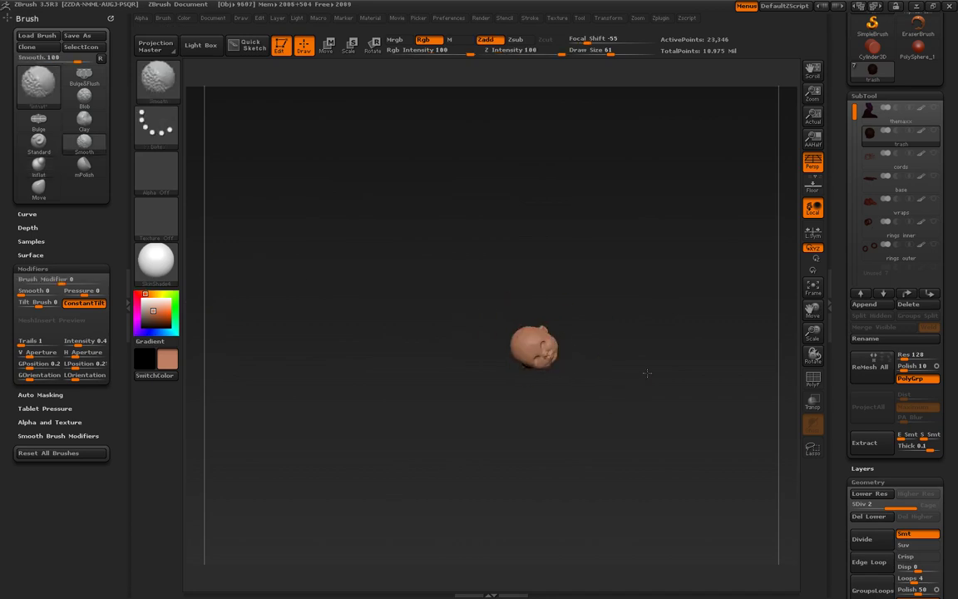
{"action": "left_click", "coordinate": [700, 286], "text": "ctrl+shift"}
{"action": "left_click", "coordinate": [456, 398], "text": "ctrl+shift"}
{"action": "left_click", "coordinate": [157, 295]}
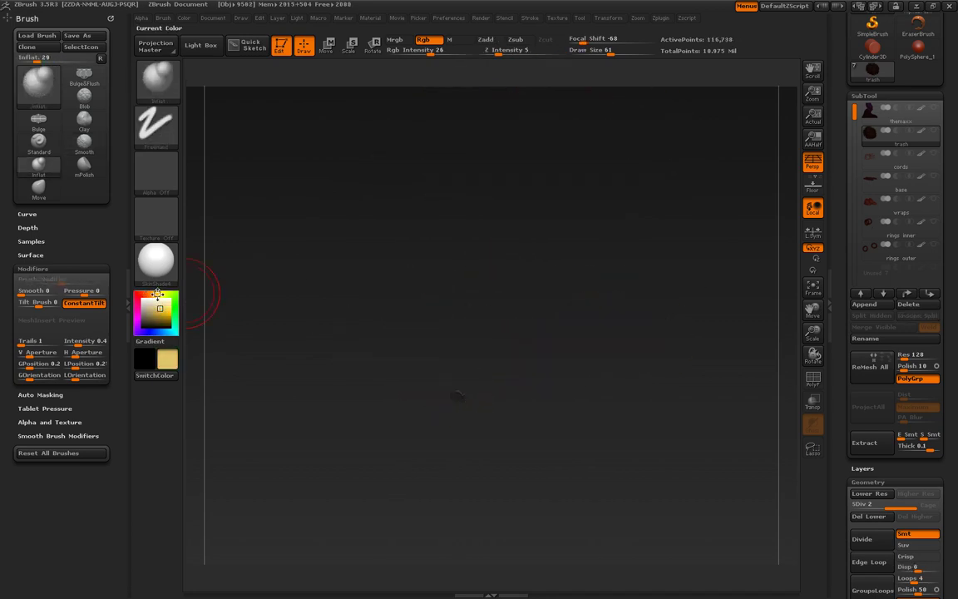
{"action": "left_click", "coordinate": [150, 331]}
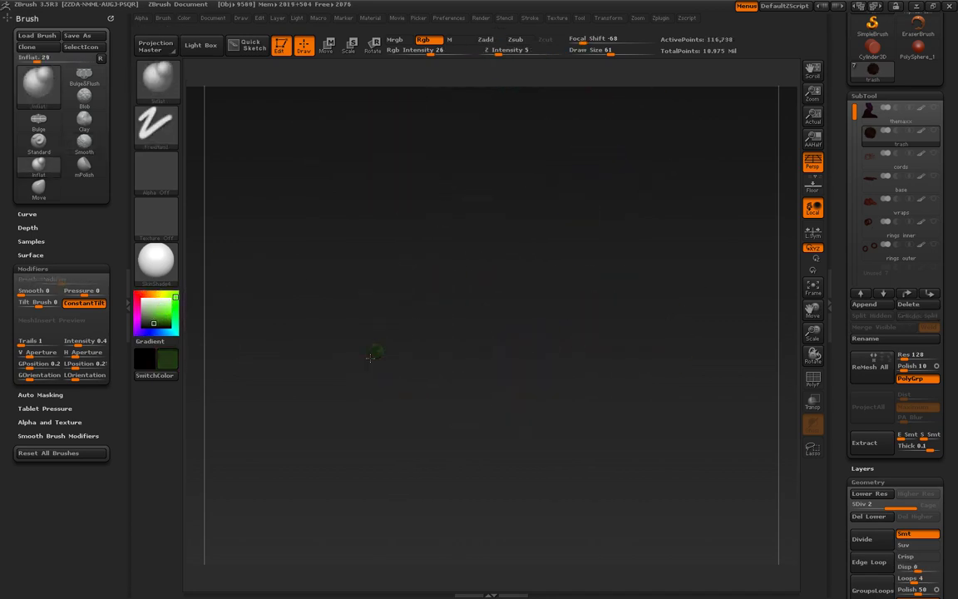
{"action": "left_click", "coordinate": [494, 335], "text": "ctrl+shift"}
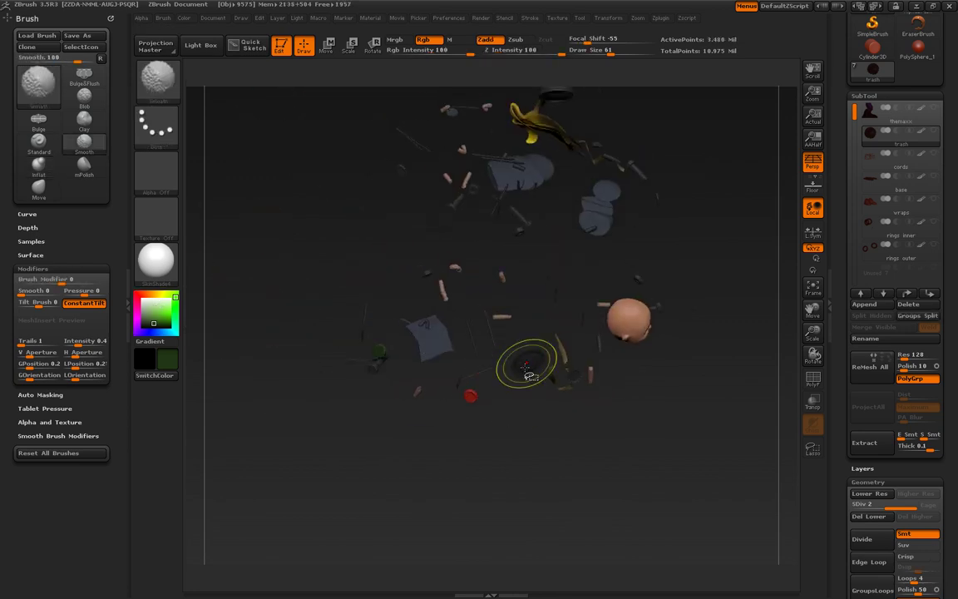
{"action": "left_click", "coordinate": [491, 350], "text": "ctrl+shift"}
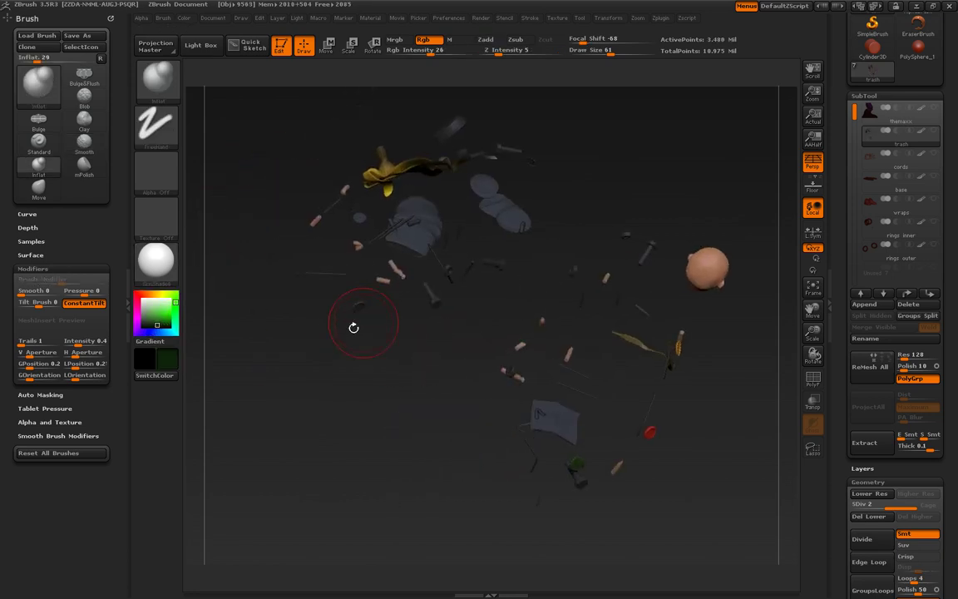
Step: Paint the red can's top grey and the green bag's handle light green, then unhide all trash
{"action": "left_click_drag", "start_coordinate": [353, 327], "coordinate": [466, 259]}
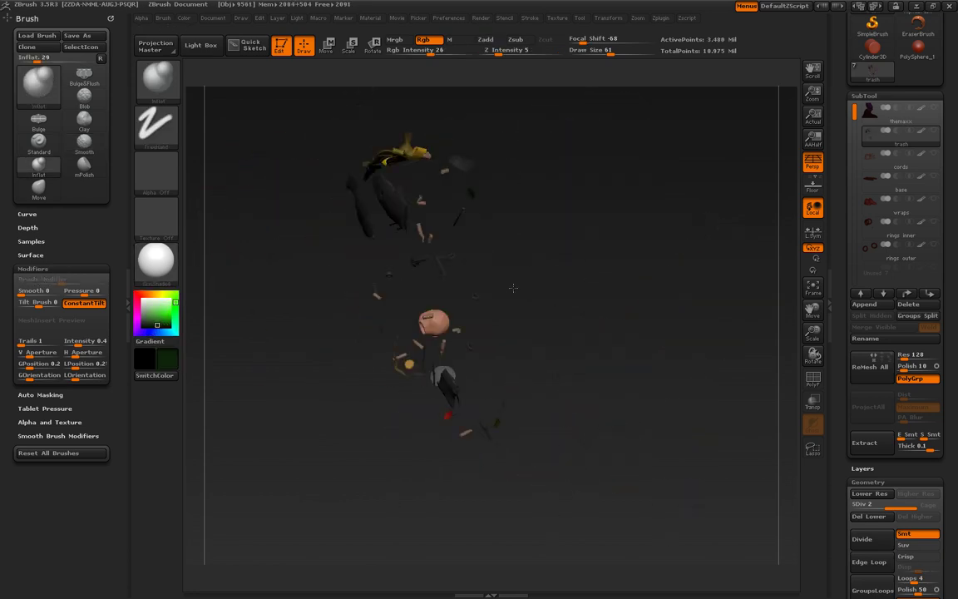
{"action": "mouse_move", "coordinate": [391, 271]}
{"action": "left_mouse_down"}
{"action": "mouse_move", "coordinate": [644, 311]}
{"action": "mouse_move", "coordinate": [294, 289]}
{"action": "left_mouse_up"}
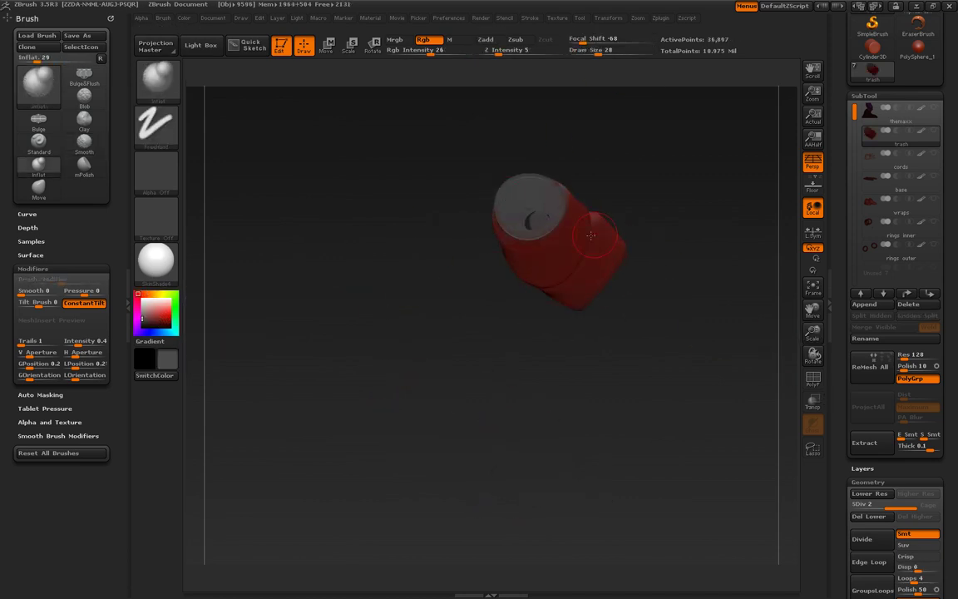
{"action": "left_click_drag", "start_coordinate": [686, 313], "coordinate": [632, 274]}
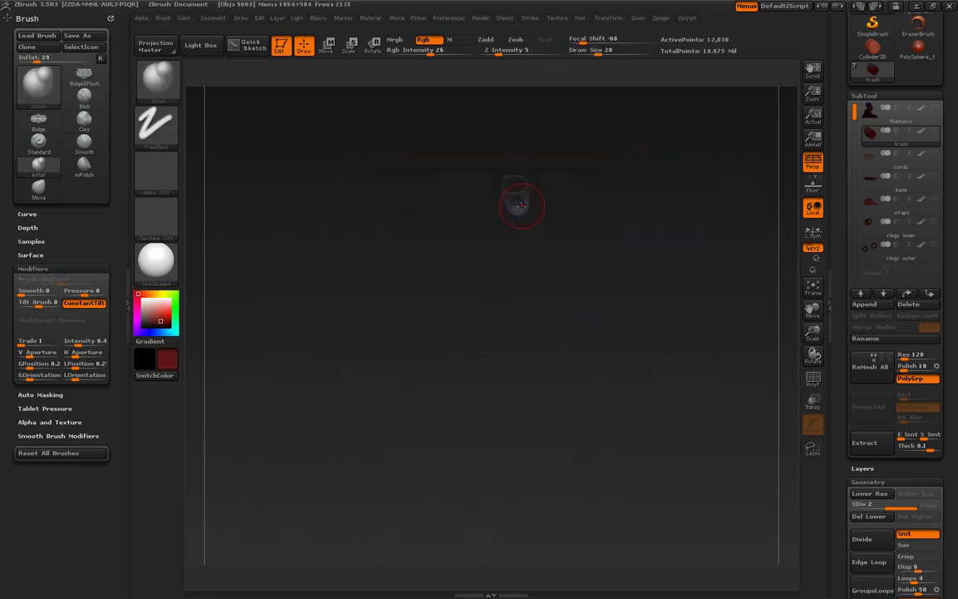
{"action": "mouse_move", "coordinate": [813, 333]}
{"action": "left_mouse_down"}
{"action": "mouse_move", "coordinate": [797, 309]}
{"action": "mouse_move", "coordinate": [640, 326]}
{"action": "left_mouse_up"}
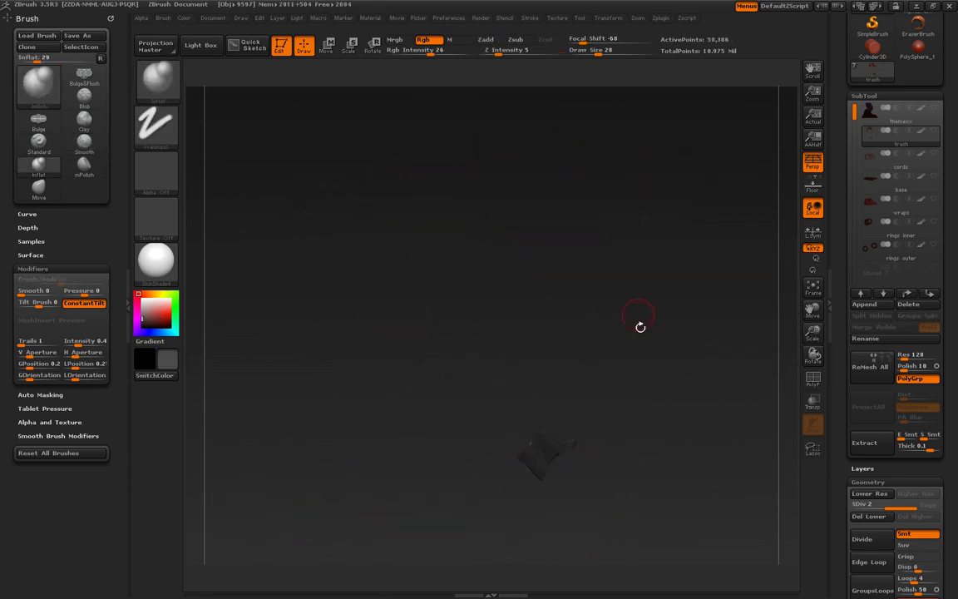
{"action": "mouse_move", "coordinate": [589, 400]}
{"action": "left_mouse_down"}
{"action": "mouse_move", "coordinate": [509, 231]}
{"action": "mouse_move", "coordinate": [250, 300]}
{"action": "left_mouse_up"}
{"action": "left_click", "coordinate": [148, 308]}
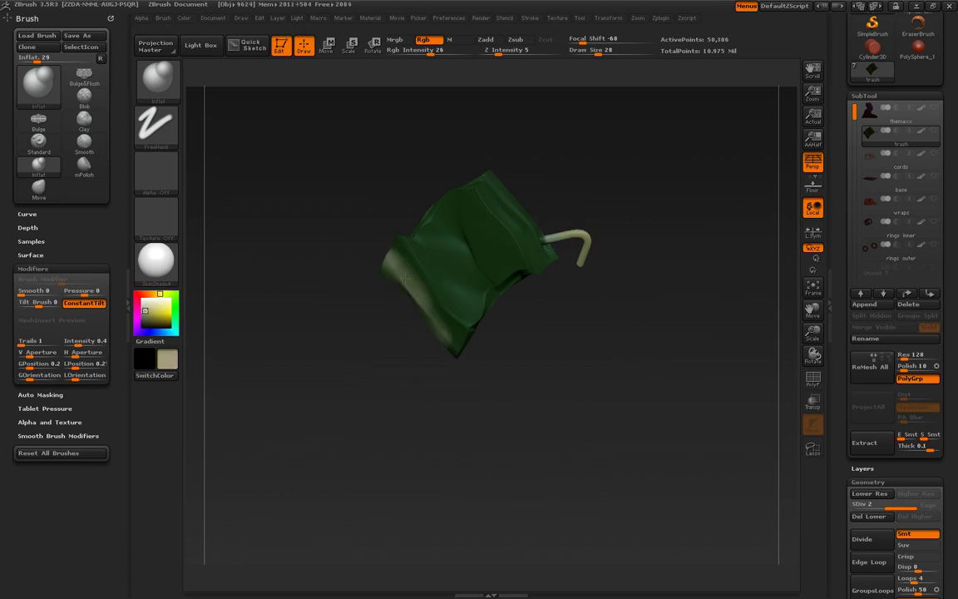
{"action": "left_click_drag", "start_coordinate": [484, 178], "coordinate": [490, 337]}
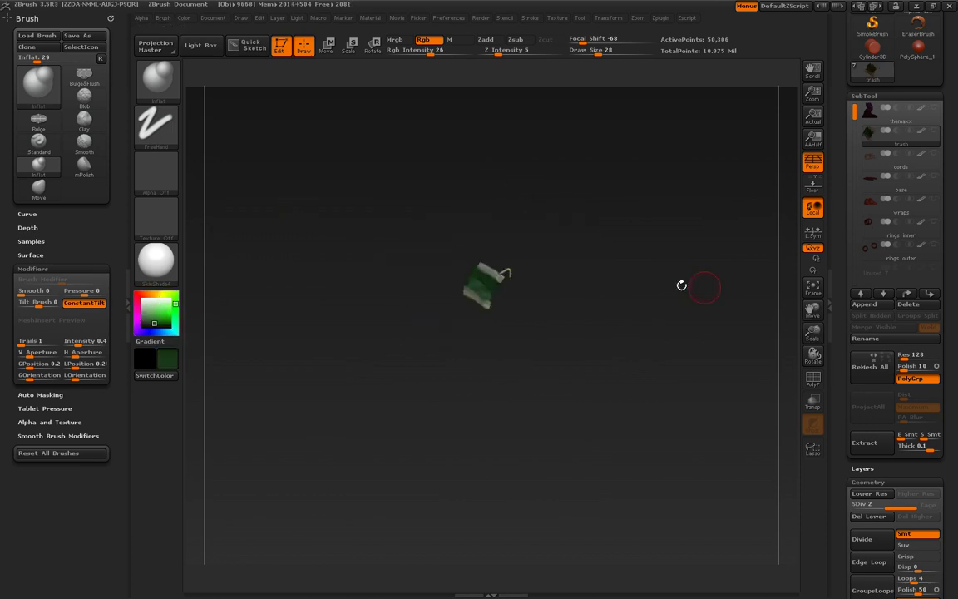
{"action": "left_click", "coordinate": [153, 314]}
{"action": "left_click_drag", "start_coordinate": [391, 125], "coordinate": [333, 206]}
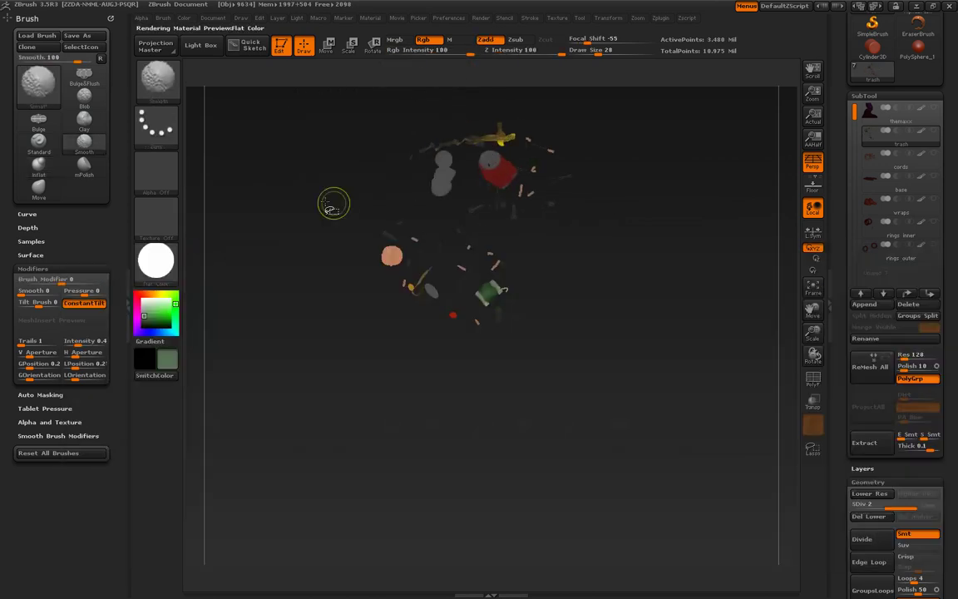
{"action": "left_click", "coordinate": [898, 202]}
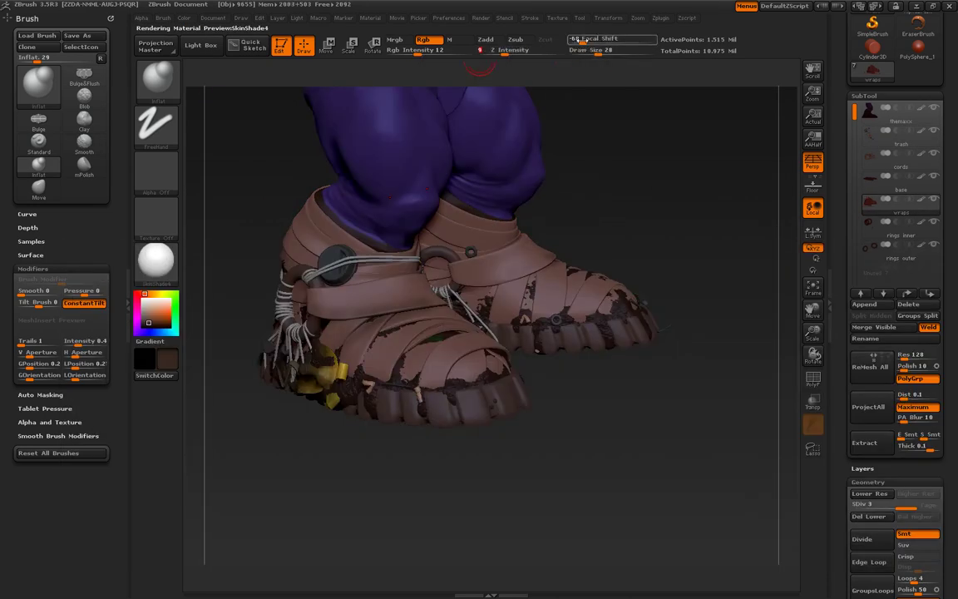
{"action": "left_click_drag", "start_coordinate": [480, 68], "coordinate": [641, 193]}
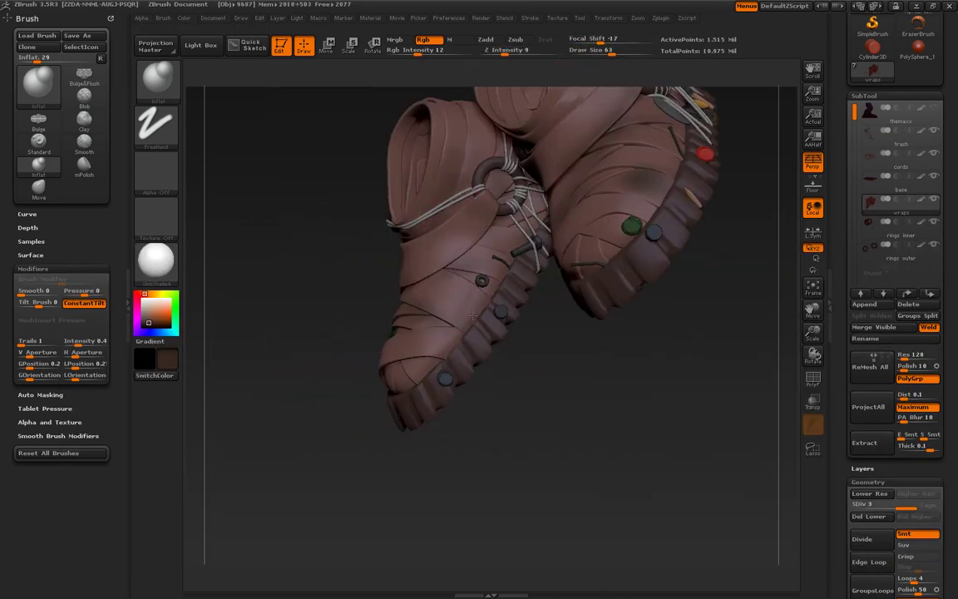
{"action": "mouse_move", "coordinate": [471, 315]}
{"action": "left_mouse_down"}
{"action": "mouse_move", "coordinate": [420, 224]}
{"action": "mouse_move", "coordinate": [680, 263]}
{"action": "mouse_move", "coordinate": [340, 409]}
{"action": "left_mouse_up"}
{"action": "left_click_drag", "start_coordinate": [446, 105], "coordinate": [614, 290]}
{"action": "left_click_drag", "start_coordinate": [644, 349], "coordinate": [455, 331]}
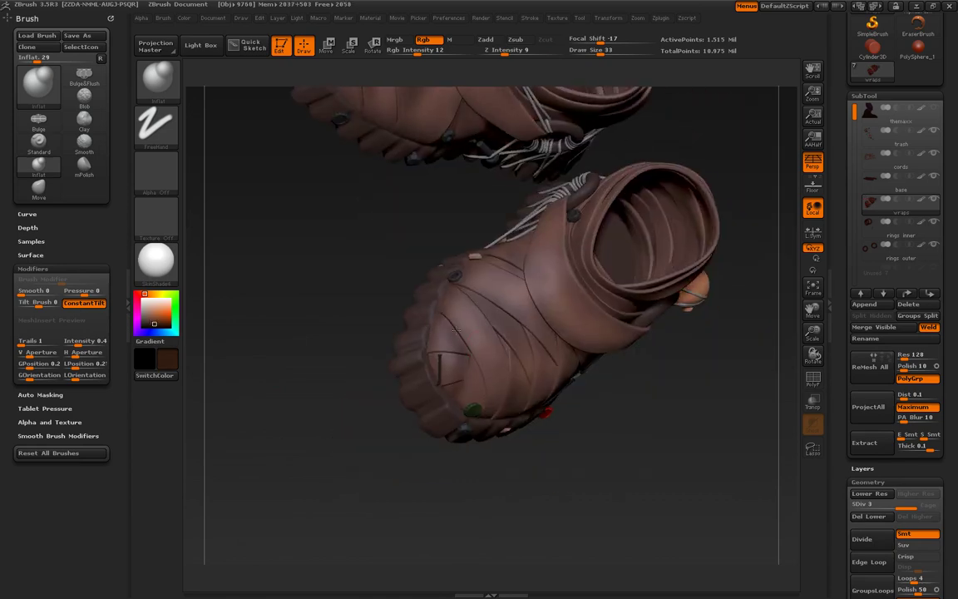
{"action": "mouse_move", "coordinate": [582, 241]}
{"action": "left_mouse_down"}
{"action": "mouse_move", "coordinate": [480, 187]}
{"action": "mouse_move", "coordinate": [483, 179]}
{"action": "mouse_move", "coordinate": [491, 187]}
{"action": "left_mouse_up"}
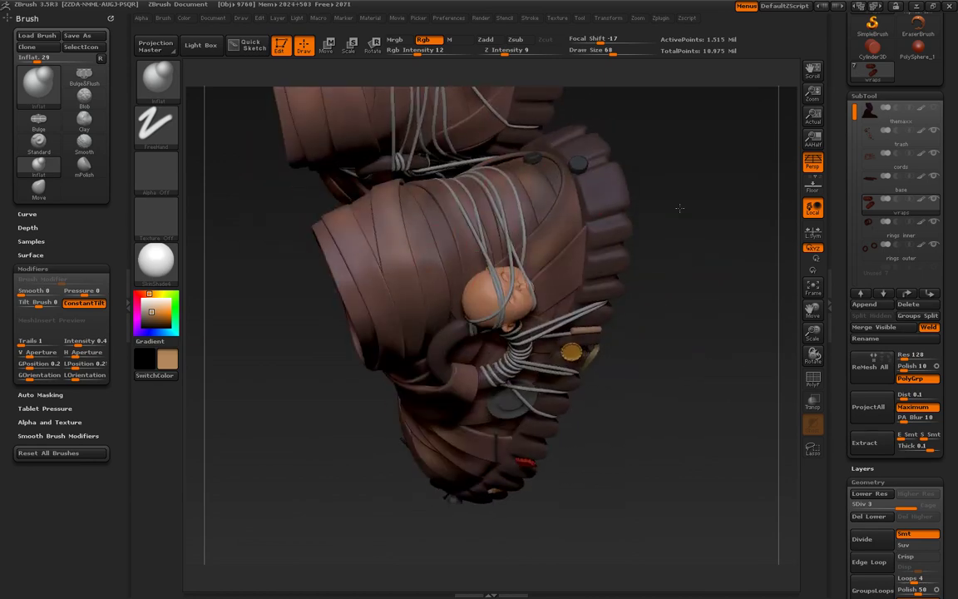
{"action": "left_click_drag", "start_coordinate": [679, 208], "coordinate": [152, 291]}
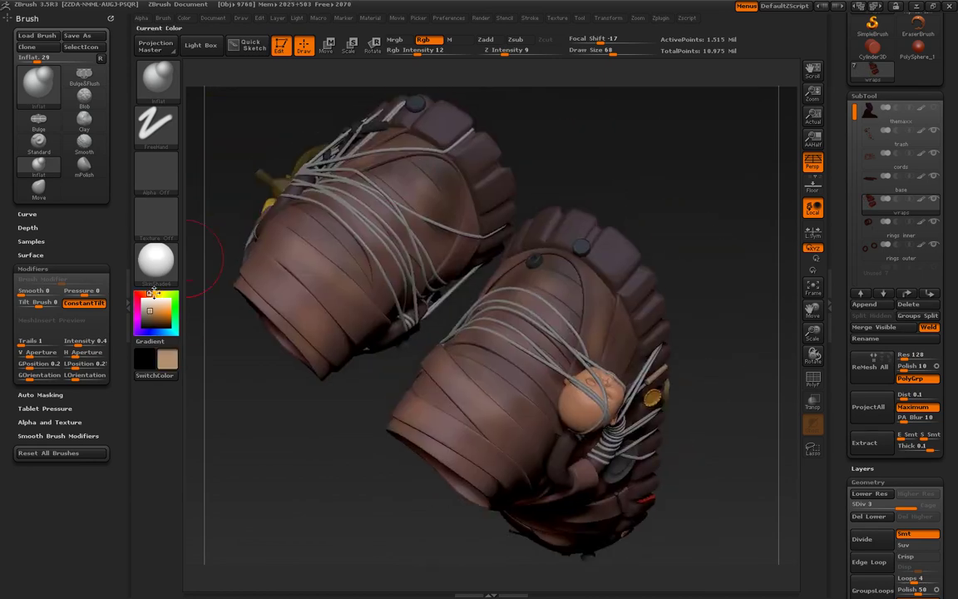
{"action": "left_click_drag", "start_coordinate": [441, 176], "coordinate": [380, 197]}
{"action": "left_click", "coordinate": [380, 197], "text": "alt"}
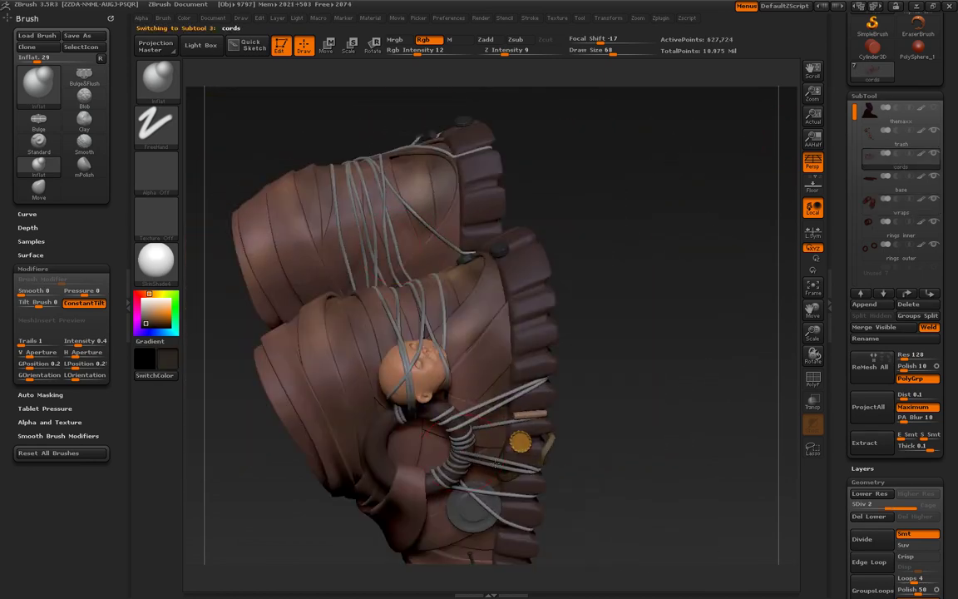
{"action": "mouse_move", "coordinate": [497, 463]}
{"action": "left_mouse_down"}
{"action": "mouse_move", "coordinate": [331, 443]}
{"action": "mouse_move", "coordinate": [514, 245]}
{"action": "mouse_move", "coordinate": [526, 293]}
{"action": "left_mouse_up"}
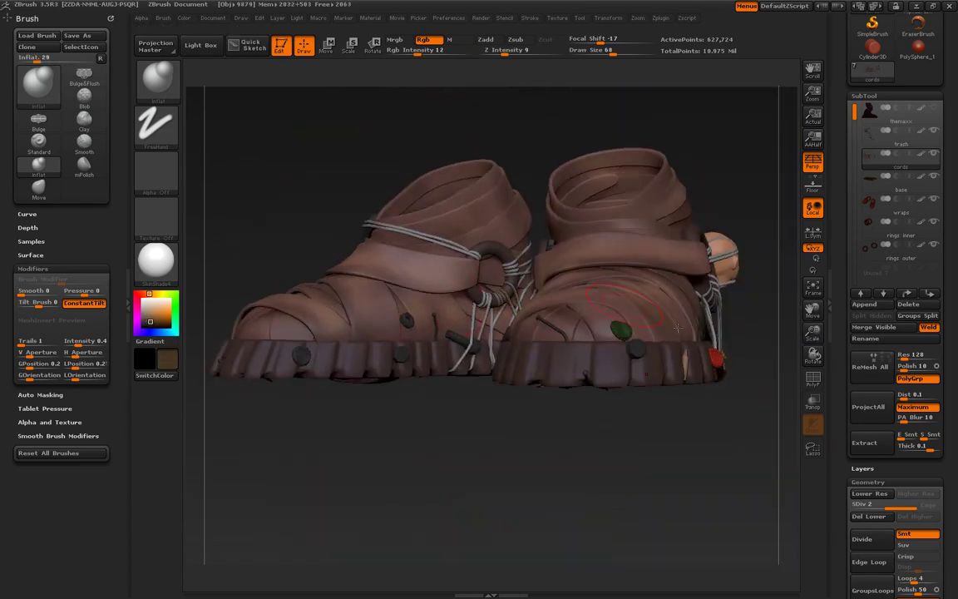
{"action": "left_click_drag", "start_coordinate": [677, 328], "coordinate": [808, 248]}
{"action": "left_click_drag", "start_coordinate": [624, 208], "coordinate": [540, 241]}
{"action": "left_click", "coordinate": [145, 316]}
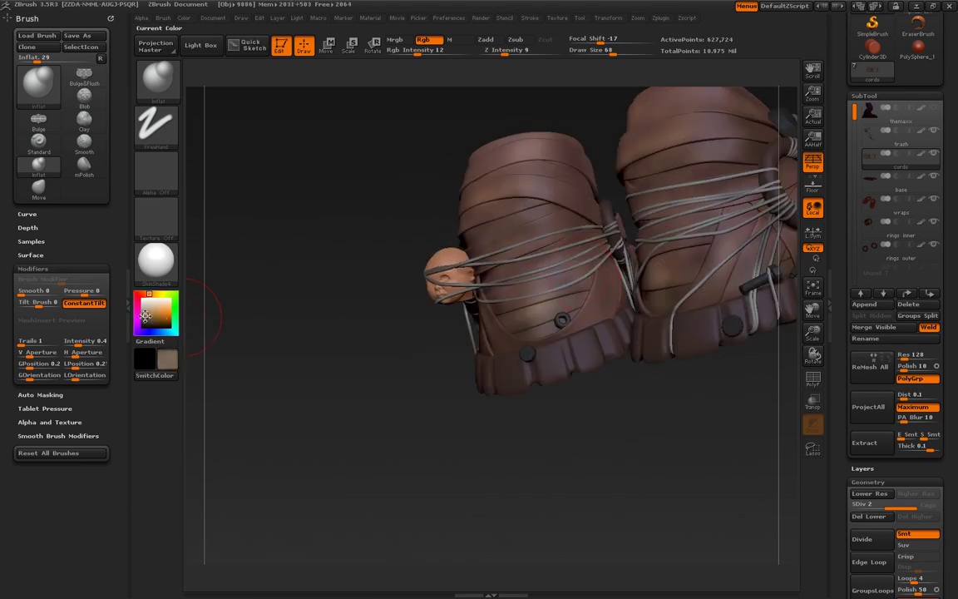
{"action": "mouse_move", "coordinate": [560, 424]}
{"action": "left_mouse_down"}
{"action": "mouse_move", "coordinate": [516, 333]}
{"action": "mouse_move", "coordinate": [560, 237]}
{"action": "left_mouse_up"}
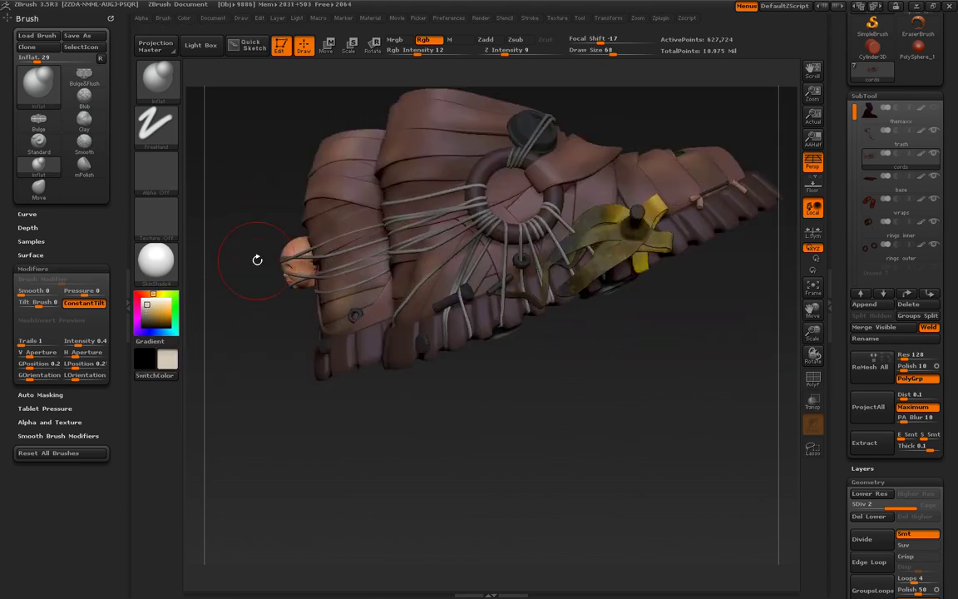
{"action": "mouse_move", "coordinate": [257, 259]}
{"action": "left_mouse_down"}
{"action": "mouse_move", "coordinate": [374, 275]}
{"action": "mouse_move", "coordinate": [547, 318]}
{"action": "mouse_move", "coordinate": [279, 481]}
{"action": "left_mouse_up"}
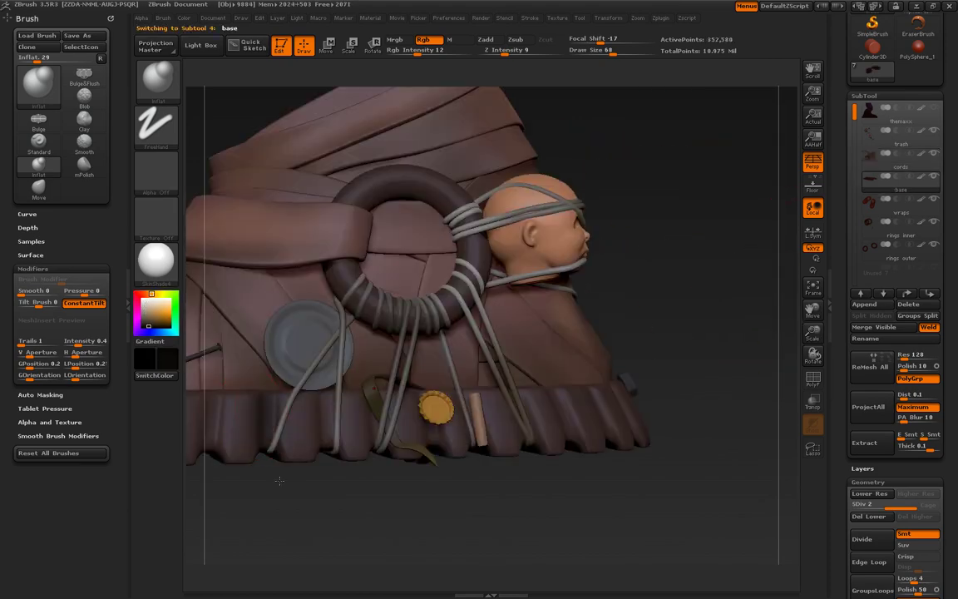
{"action": "mouse_move", "coordinate": [524, 419]}
{"action": "left_mouse_down"}
{"action": "mouse_move", "coordinate": [713, 284]}
{"action": "mouse_move", "coordinate": [462, 267]}
{"action": "left_mouse_up"}
{"action": "mouse_move", "coordinate": [501, 418]}
{"action": "left_mouse_down"}
{"action": "mouse_move", "coordinate": [412, 243]}
{"action": "mouse_move", "coordinate": [686, 303]}
{"action": "mouse_move", "coordinate": [780, 246]}
{"action": "mouse_move", "coordinate": [676, 314]}
{"action": "left_mouse_up"}
Step: Lower the hood's subdivision and pull its lower front edge down with the Move brush
{"action": "left_click", "coordinate": [391, 324], "text": "alt"}
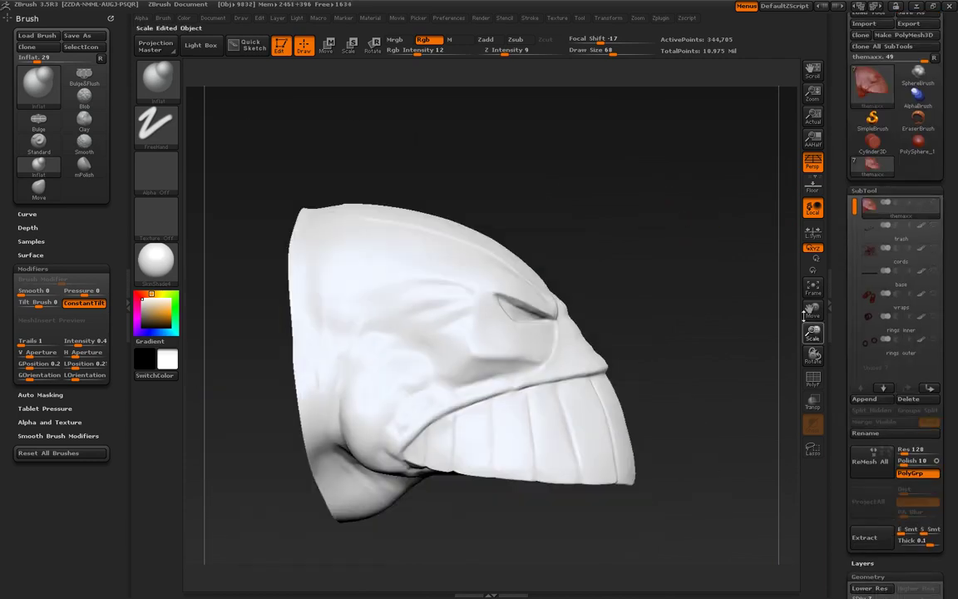
{"action": "key", "text": "shift+d"}
{"action": "key", "text": "shift+d"}
{"action": "key", "text": "shift+d"}
{"action": "key", "text": "b"}
{"action": "key", "text": "m"}
{"action": "key", "text": "v"}
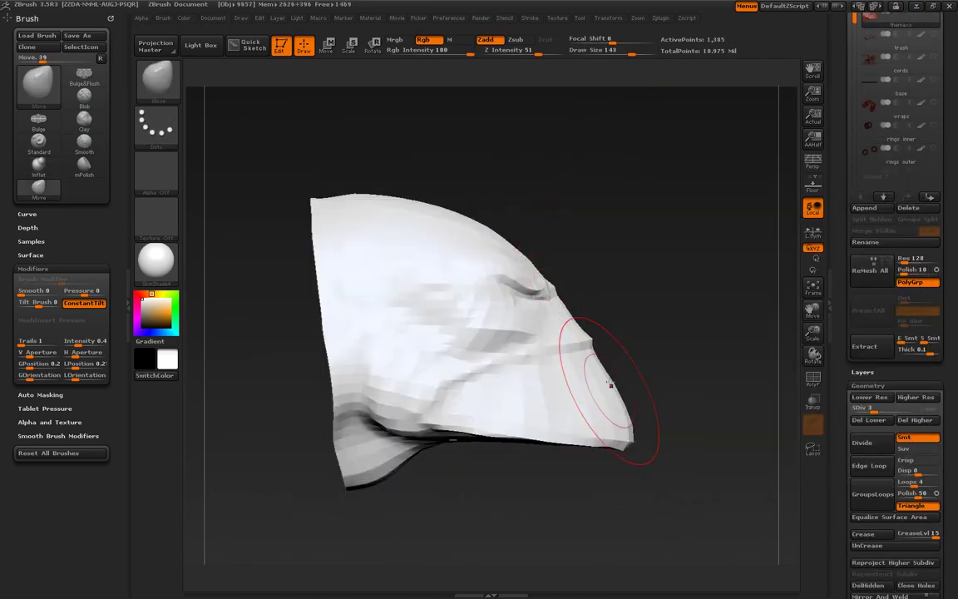
{"action": "left_click_drag", "start_coordinate": [634, 446], "coordinate": [586, 421]}
{"action": "left_click_drag", "start_coordinate": [665, 343], "coordinate": [640, 452]}
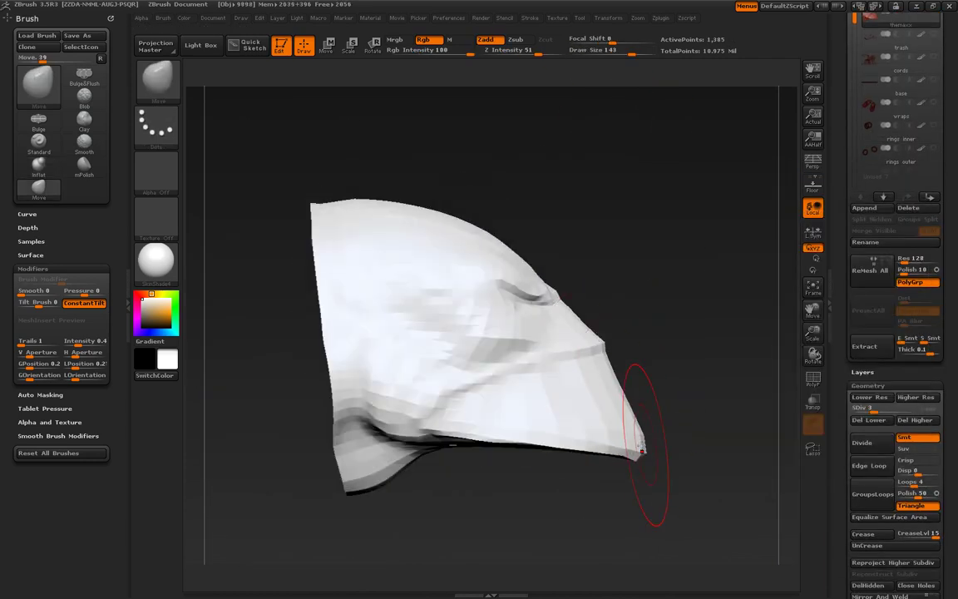
Step: Raise the hood's subdivision again and show it alone with its purple paint
{"action": "key", "text": "d"}
{"action": "key", "text": "d"}
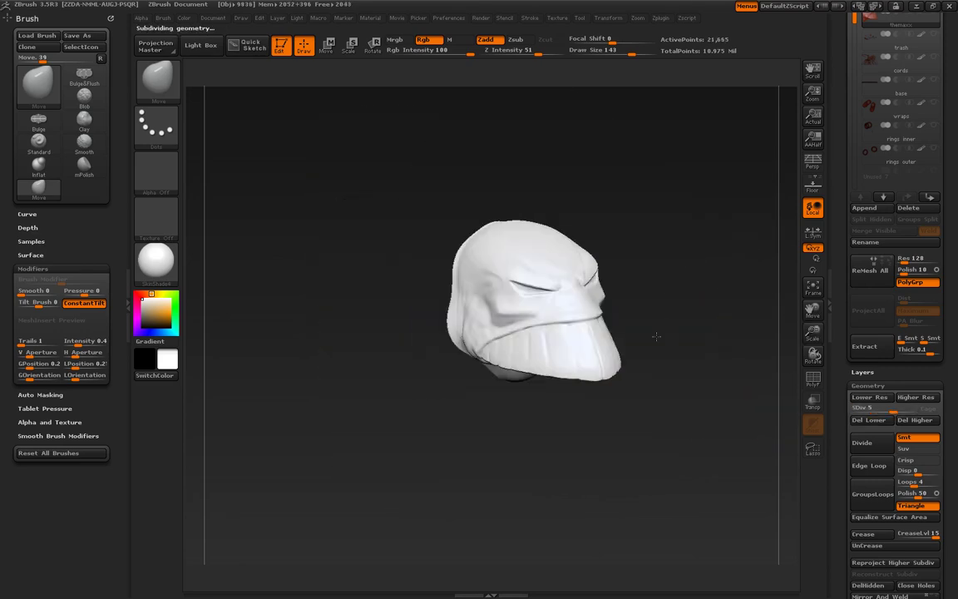
{"action": "mouse_move", "coordinate": [599, 283]}
{"action": "left_mouse_down", "text": "shift"}
{"action": "mouse_move", "coordinate": [687, 276]}
{"action": "mouse_move", "coordinate": [612, 292]}
{"action": "mouse_move", "coordinate": [605, 281]}
{"action": "left_mouse_up", "text": "shift"}
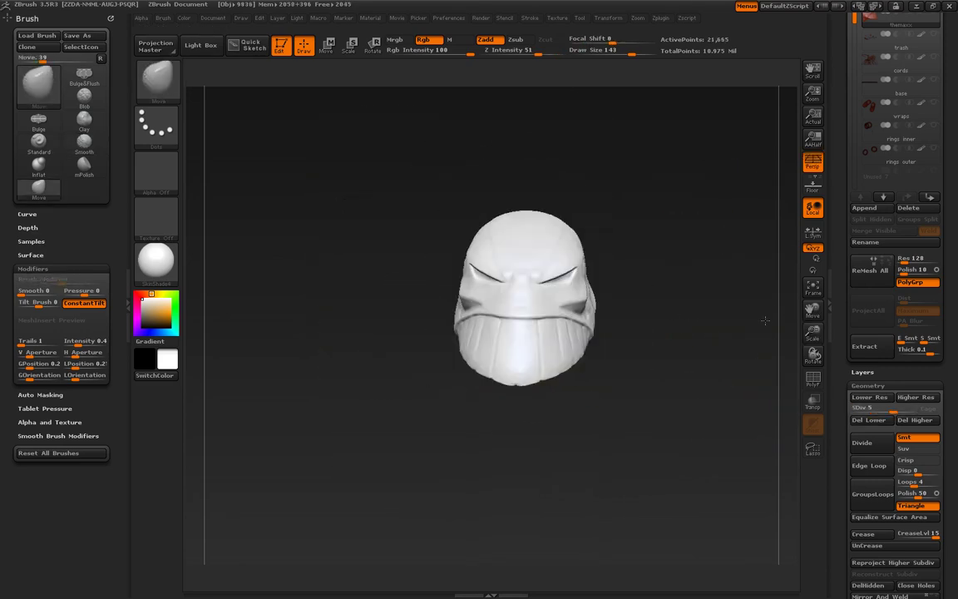
{"action": "key", "text": "f"}
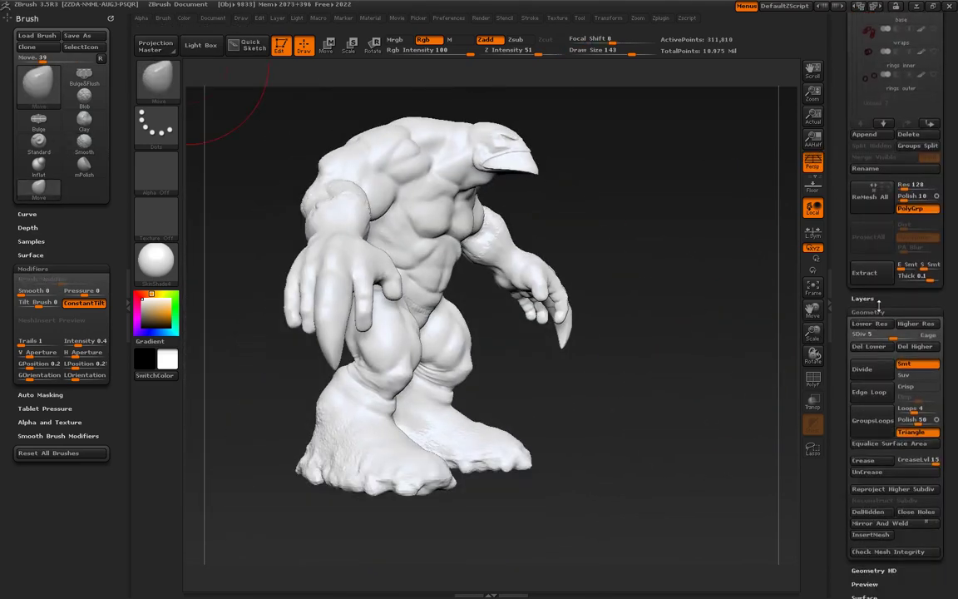
{"action": "left_click", "coordinate": [865, 447]}
Step: Paint the hood's lower front teeth band white, subdivide the hood, and inspect the curved rim
{"action": "key", "text": "f"}
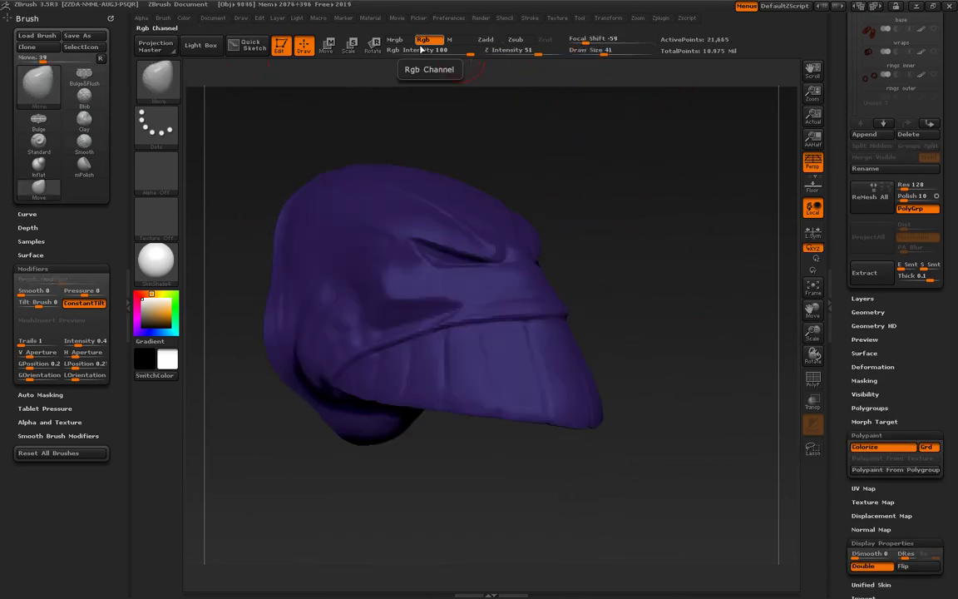
{"action": "mouse_move", "coordinate": [586, 169]}
{"action": "left_mouse_down"}
{"action": "mouse_move", "coordinate": [391, 367]}
{"action": "mouse_move", "coordinate": [536, 410]}
{"action": "left_mouse_up"}
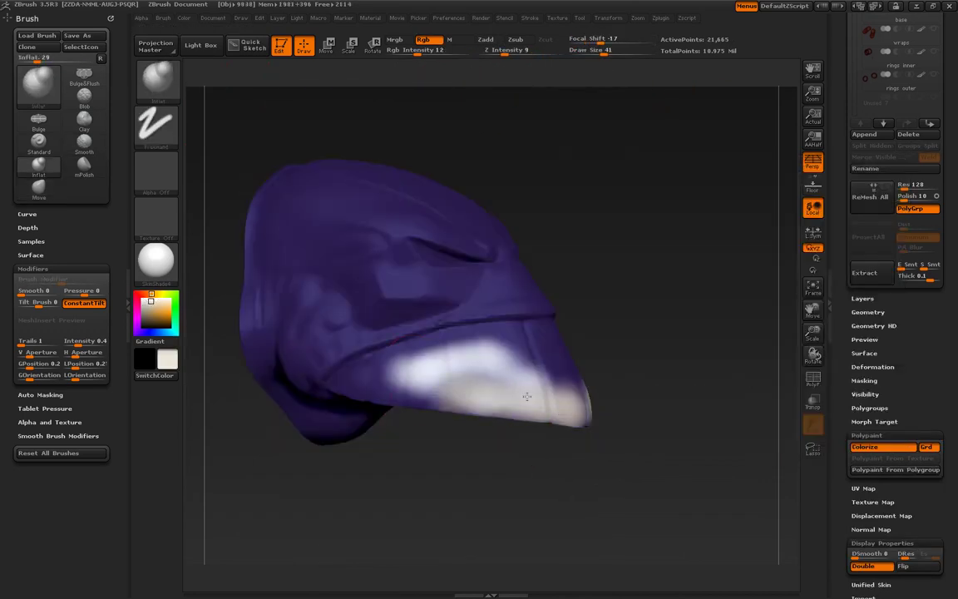
{"action": "left_click_drag", "start_coordinate": [481, 395], "coordinate": [539, 332]}
{"action": "key", "text": "ctrl+d"}
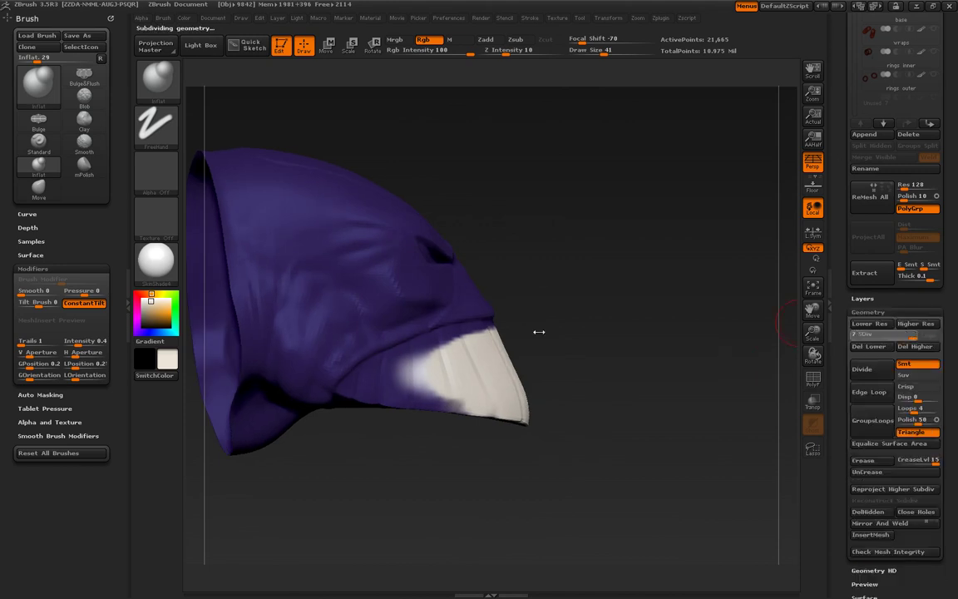
{"action": "left_click_drag", "start_coordinate": [396, 387], "coordinate": [359, 304], "text": "alt"}
{"action": "left_click_drag", "start_coordinate": [533, 250], "coordinate": [340, 281]}
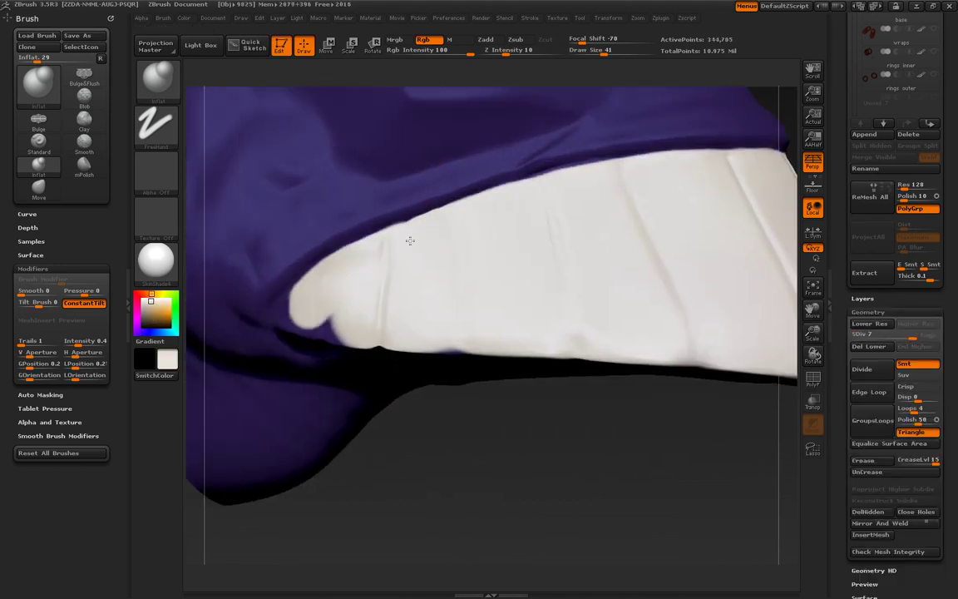
{"action": "left_click_drag", "start_coordinate": [410, 240], "coordinate": [303, 299]}
{"action": "left_click_drag", "start_coordinate": [372, 342], "coordinate": [460, 167]}
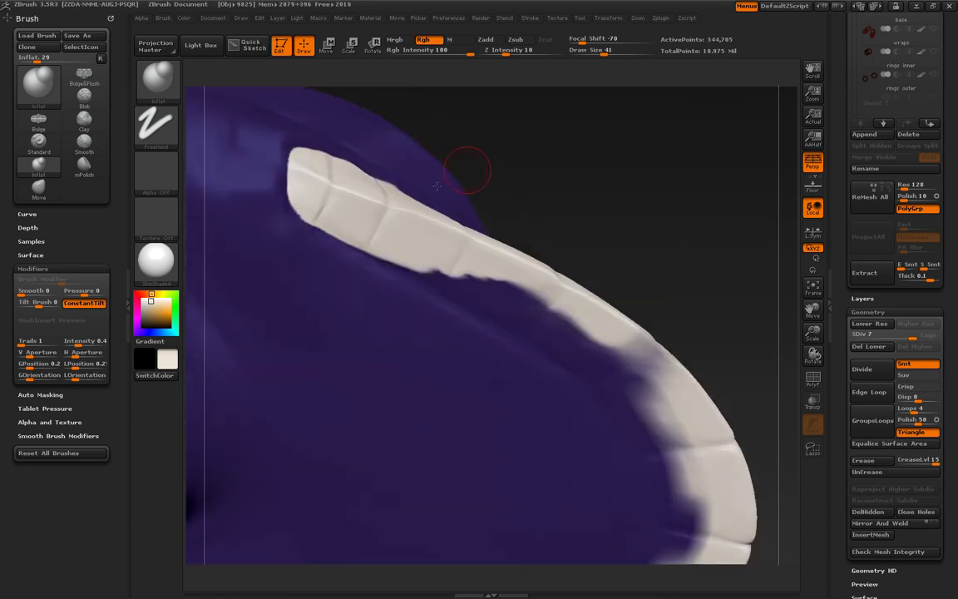
{"action": "mouse_move", "coordinate": [582, 316]}
{"action": "left_mouse_down", "text": "alt"}
{"action": "mouse_move", "coordinate": [687, 226]}
{"action": "mouse_move", "coordinate": [763, 342]}
{"action": "mouse_move", "coordinate": [574, 394]}
{"action": "mouse_move", "coordinate": [472, 193]}
{"action": "left_mouse_up", "text": "alt"}
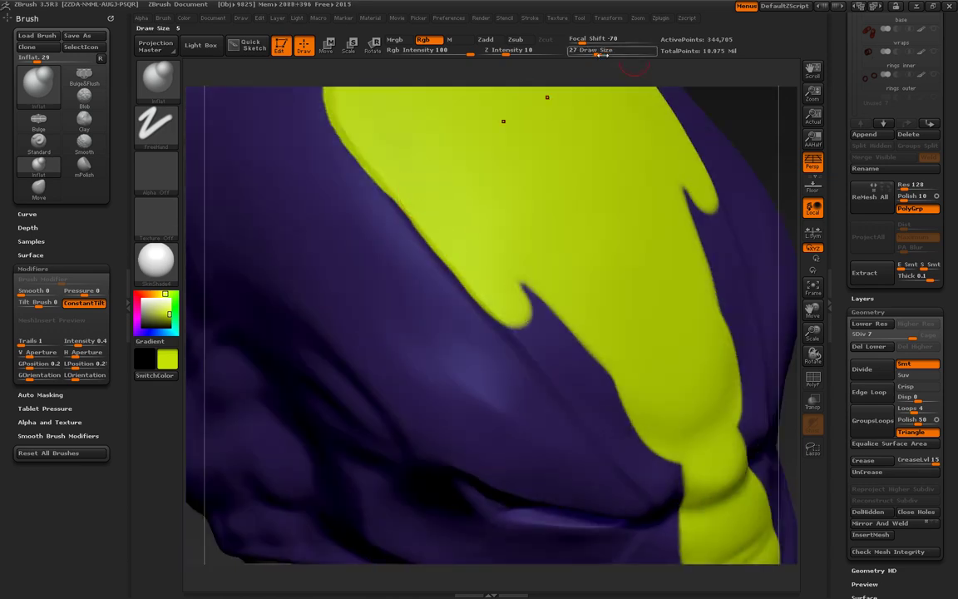
Step: Paint a clean yellow-green triangle across the hood top, down to the line above the teeth
{"action": "mouse_move", "coordinate": [755, 144]}
{"action": "left_mouse_down"}
{"action": "mouse_move", "coordinate": [477, 279]}
{"action": "mouse_move", "coordinate": [693, 267]}
{"action": "mouse_move", "coordinate": [551, 312]}
{"action": "mouse_move", "coordinate": [434, 281]}
{"action": "left_mouse_up"}
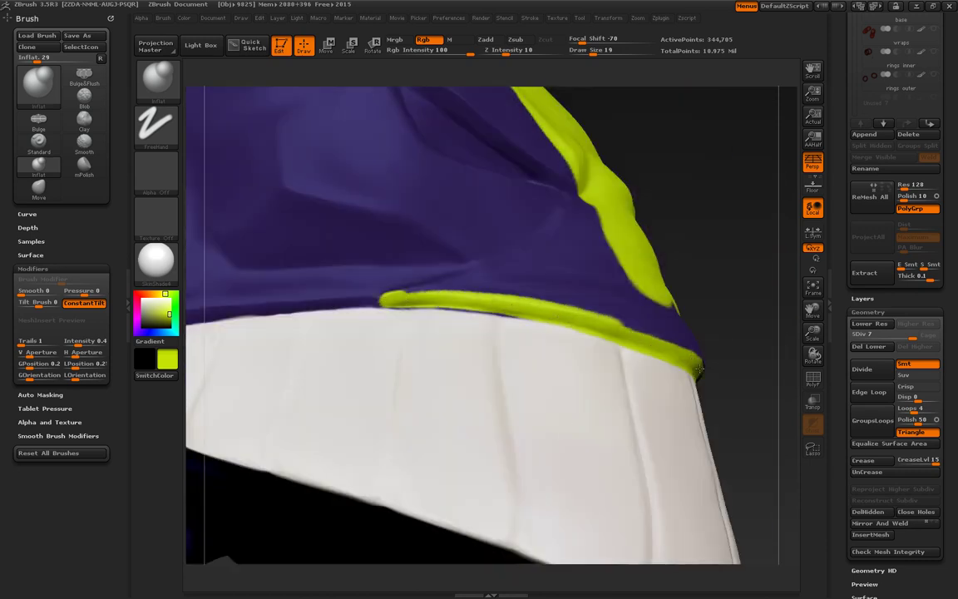
{"action": "left_click_drag", "start_coordinate": [514, 324], "coordinate": [727, 381]}
{"action": "left_click_drag", "start_coordinate": [490, 326], "coordinate": [432, 274]}
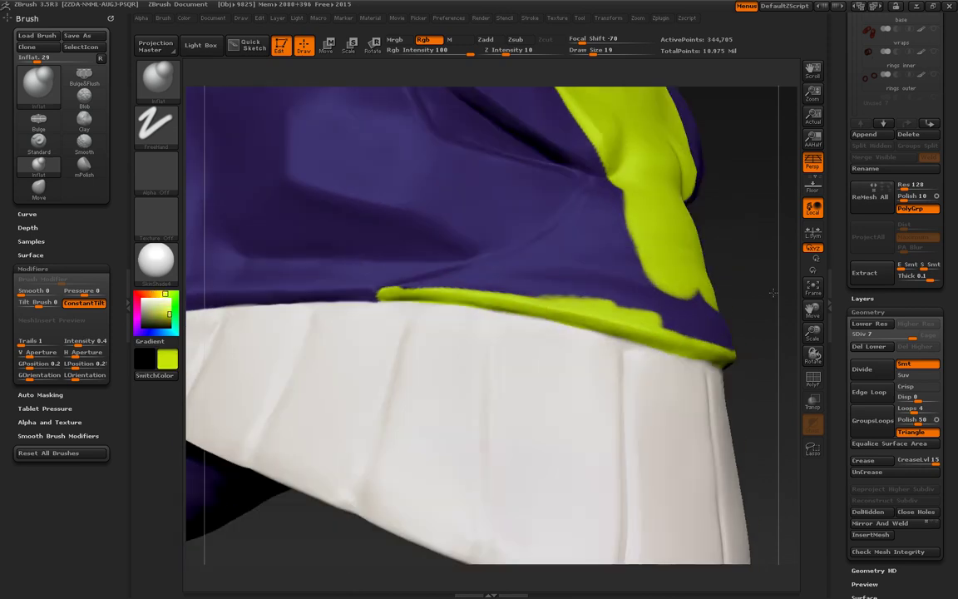
{"action": "left_click_drag", "start_coordinate": [379, 293], "coordinate": [590, 221]}
{"action": "left_click_drag", "start_coordinate": [519, 274], "coordinate": [381, 303]}
Step: Switch paint colours back to white and purple, with purple as secondary, and review the front panel
{"action": "key", "text": "c"}
{"action": "left_click_drag", "start_coordinate": [676, 285], "coordinate": [487, 272]}
{"action": "key", "text": "f"}
{"action": "key", "text": "c"}
{"action": "left_click_drag", "start_coordinate": [526, 313], "coordinate": [328, 223]}
{"action": "key", "text": "c"}
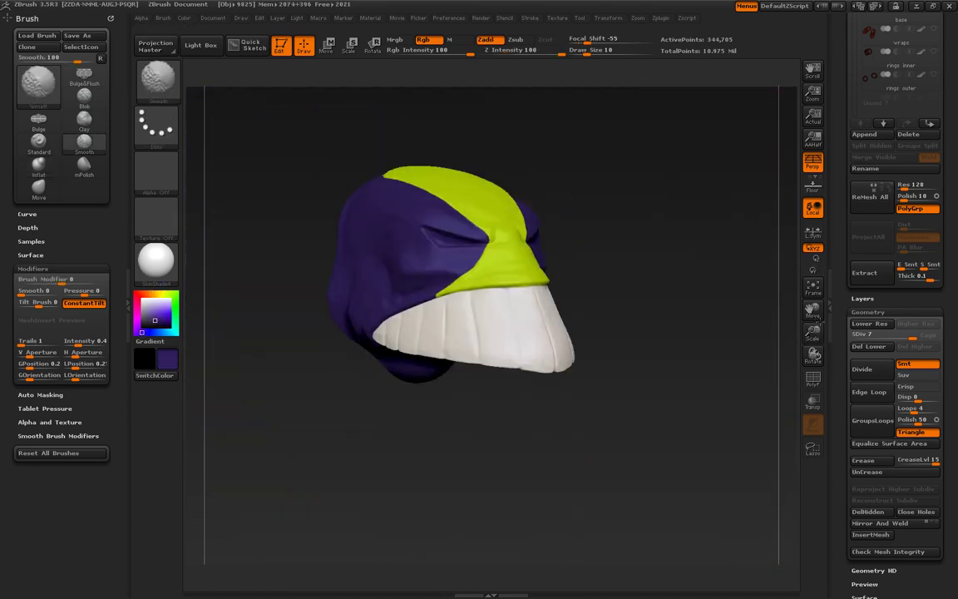